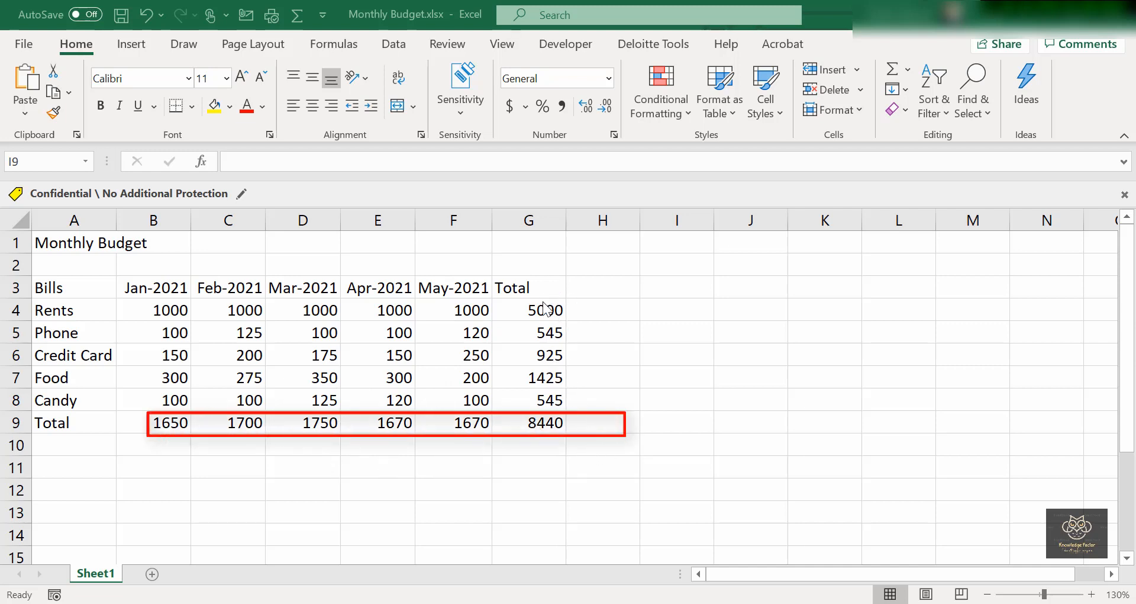
Clear the row totals in G4:G9.
{"action": "left_click_drag", "start_coordinate": [543, 310], "coordinate": [540, 424]}
{"action": "left_click_drag", "start_coordinate": [158, 423], "coordinate": [567, 422]}
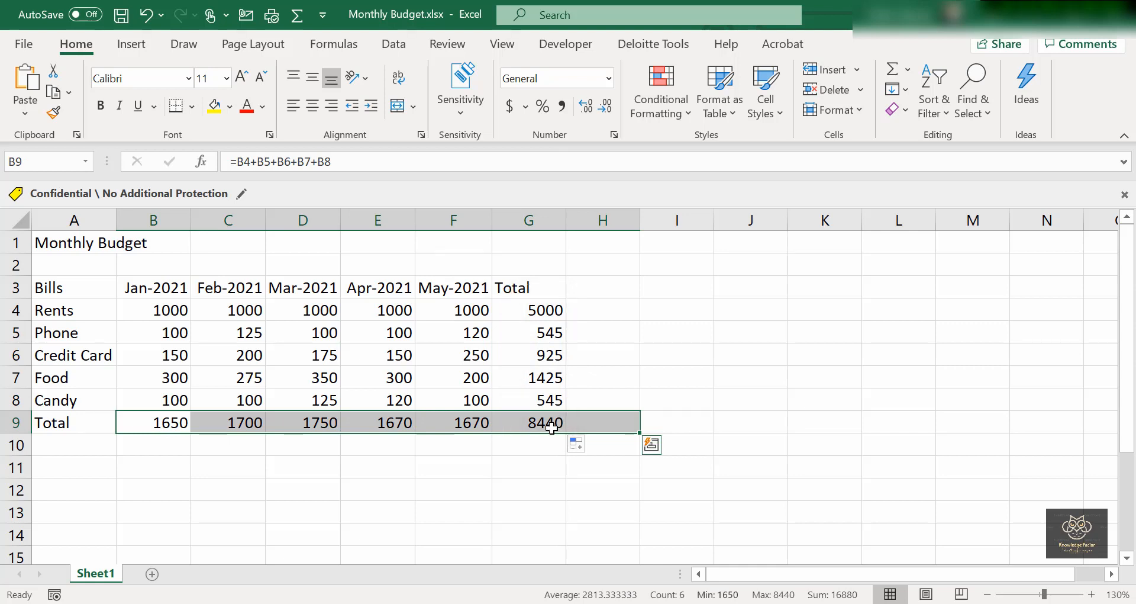
{"action": "left_click", "coordinate": [549, 426]}
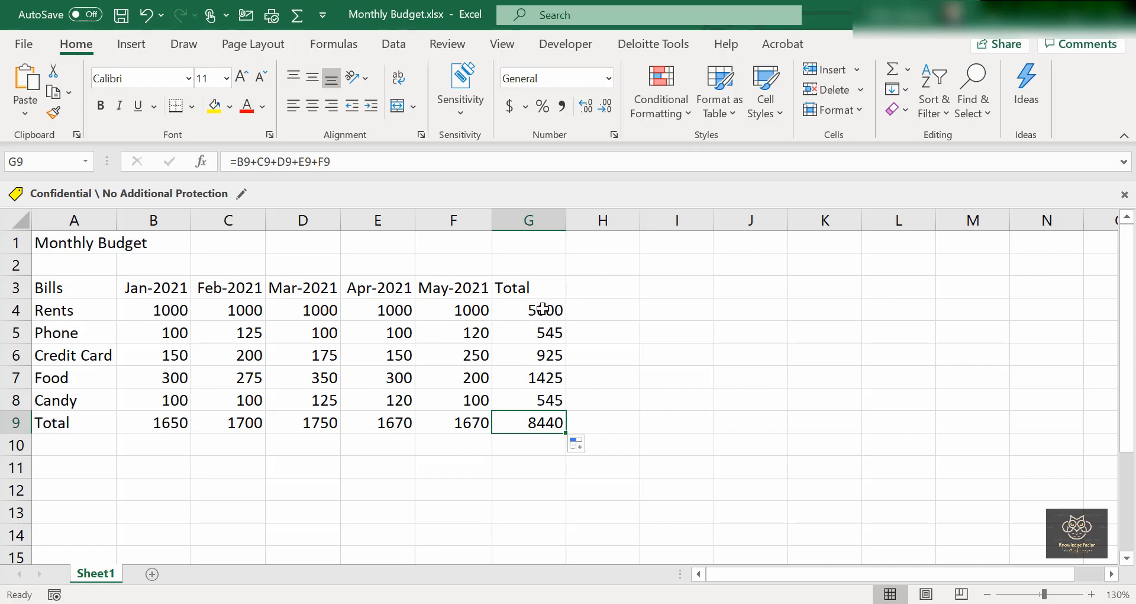
{"action": "left_click_drag", "start_coordinate": [544, 308], "coordinate": [547, 430]}
{"action": "key", "text": "Delete"}
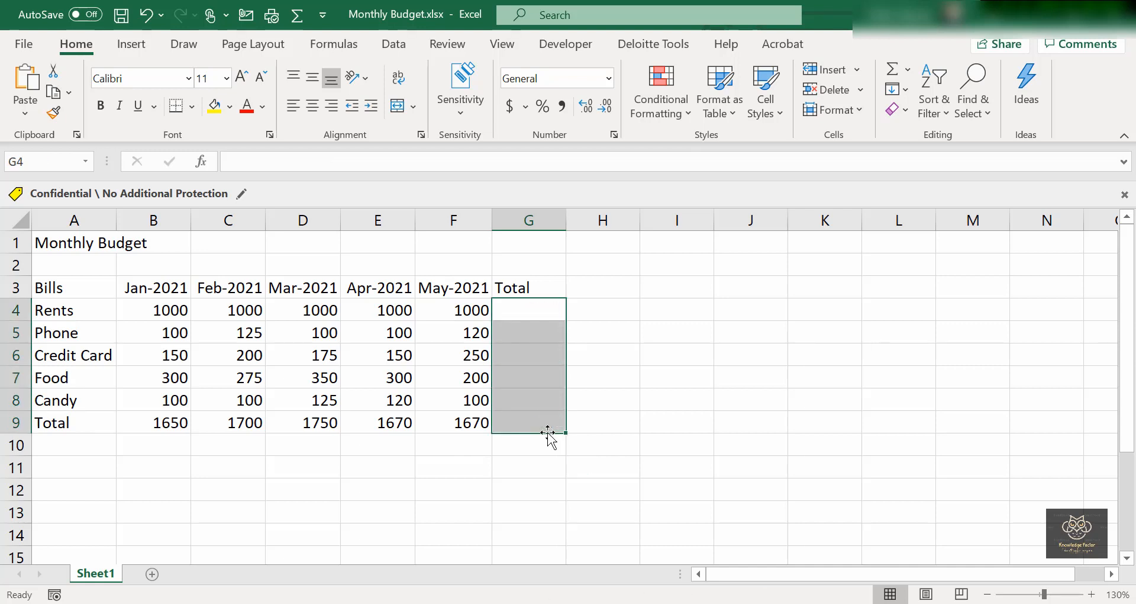
{"action": "left_click", "coordinate": [436, 451]}
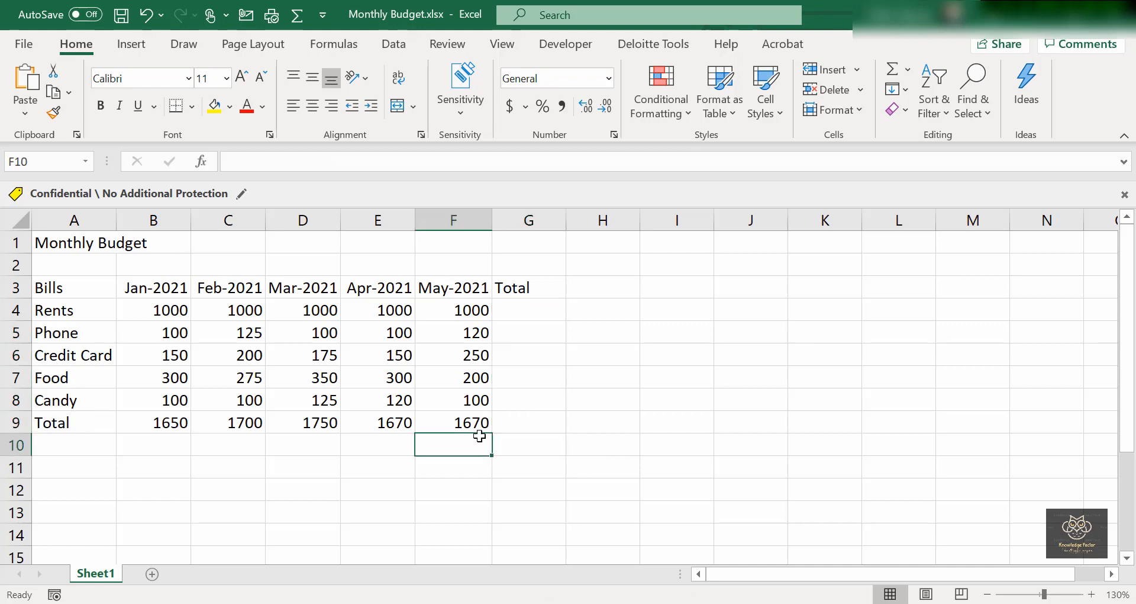
Clear the February–May totals in C9:F9, leaving only January's 1650 in B9.
{"action": "left_click", "coordinate": [498, 425]}
{"action": "left_click_drag", "start_coordinate": [446, 425], "coordinate": [229, 426]}
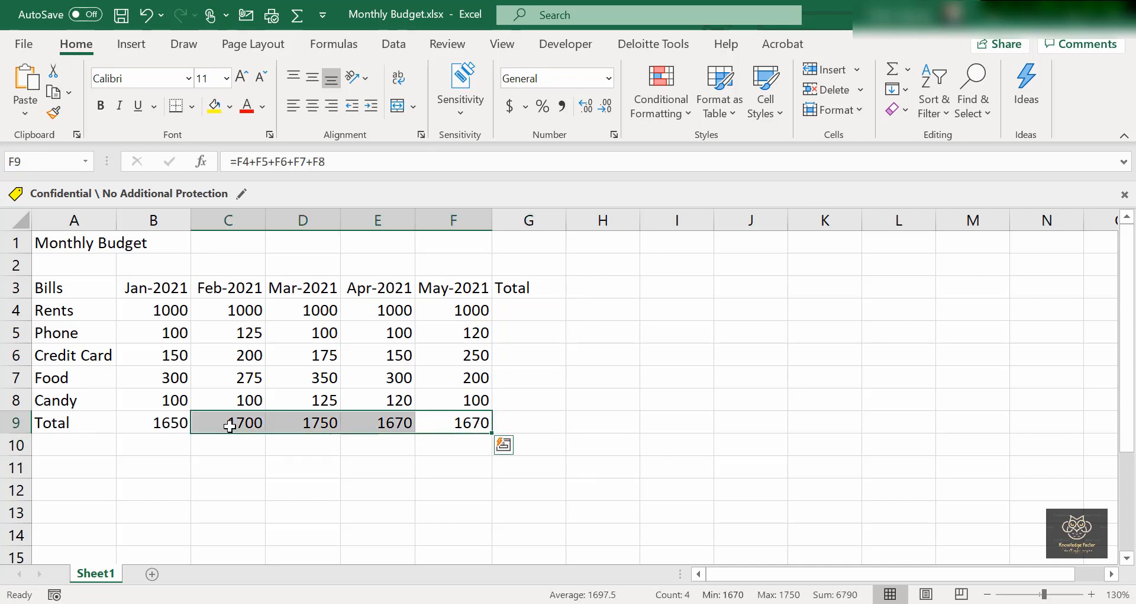
{"action": "key", "text": "Delete"}
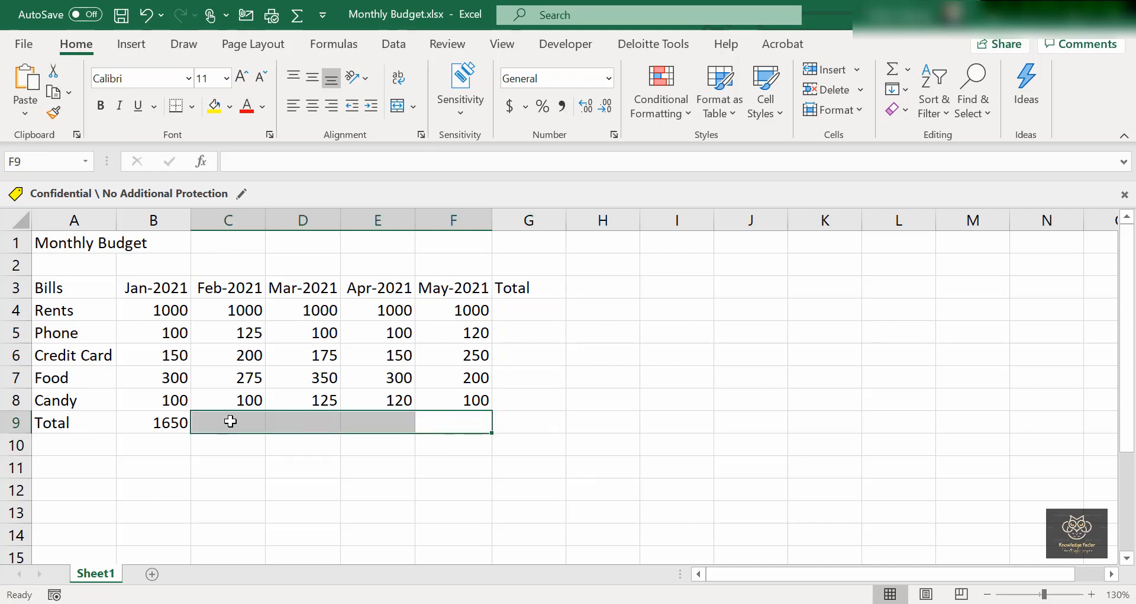
{"action": "left_click", "coordinate": [248, 439]}
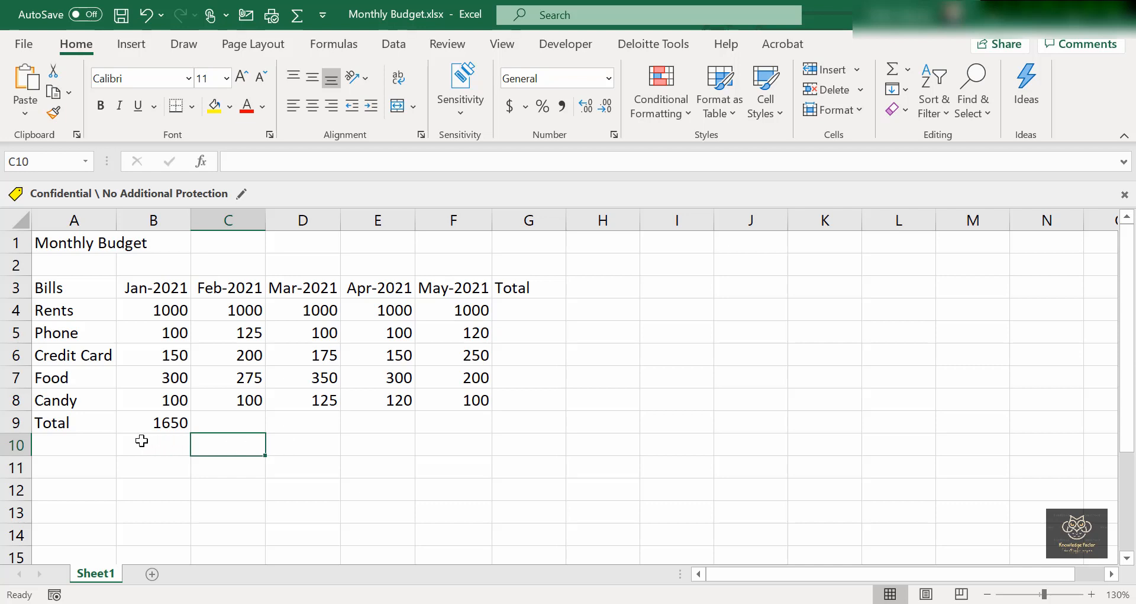
Review January's total formula =B4+B5+B6+B7+B8 in B9 and copy it.
{"action": "double_click", "coordinate": [160, 424]}
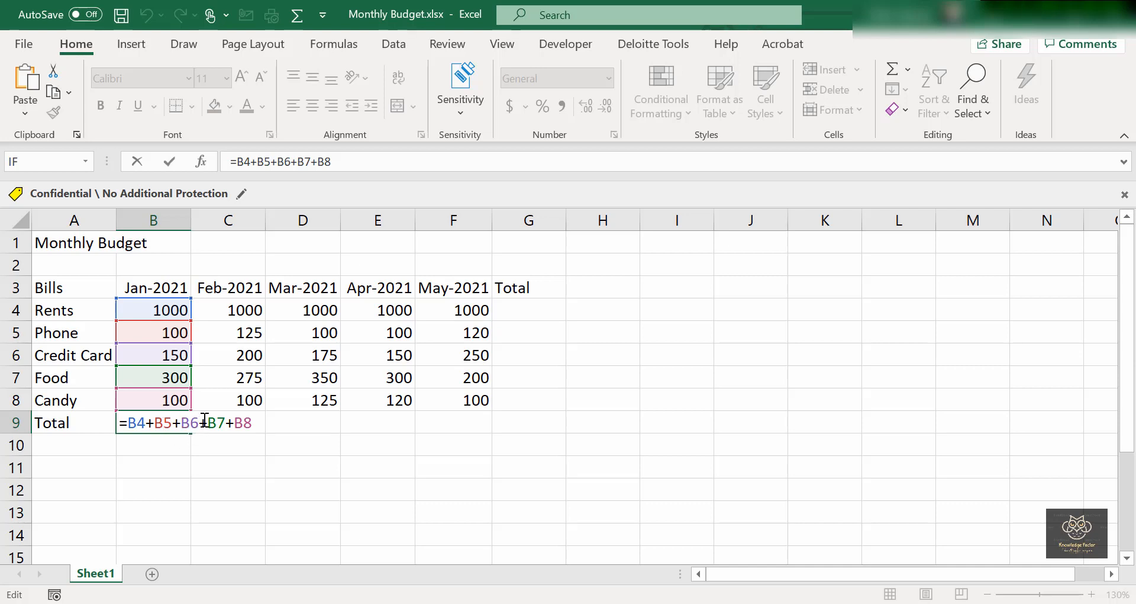
{"action": "key", "text": "ctrl+Return"}
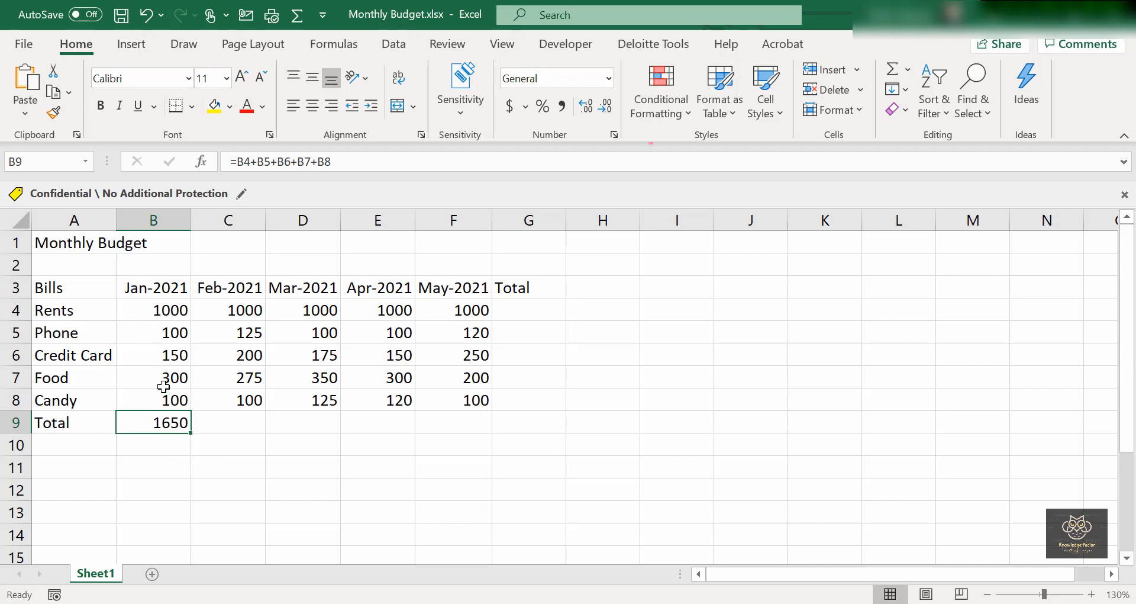
{"action": "double_click", "coordinate": [168, 423]}
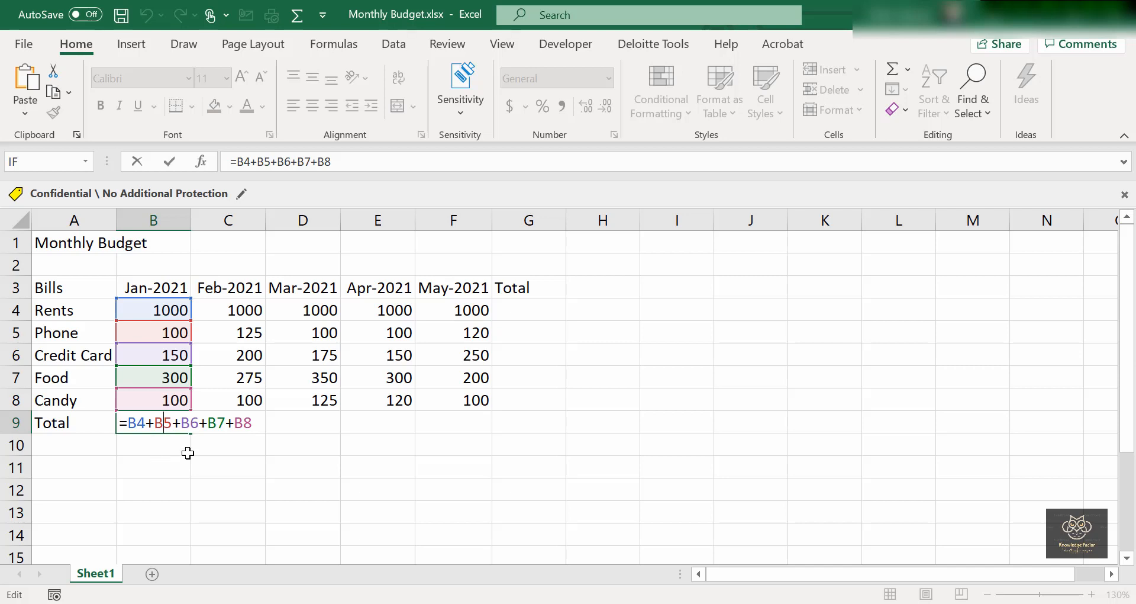
{"action": "key", "text": "Return"}
{"action": "left_click", "coordinate": [233, 423]}
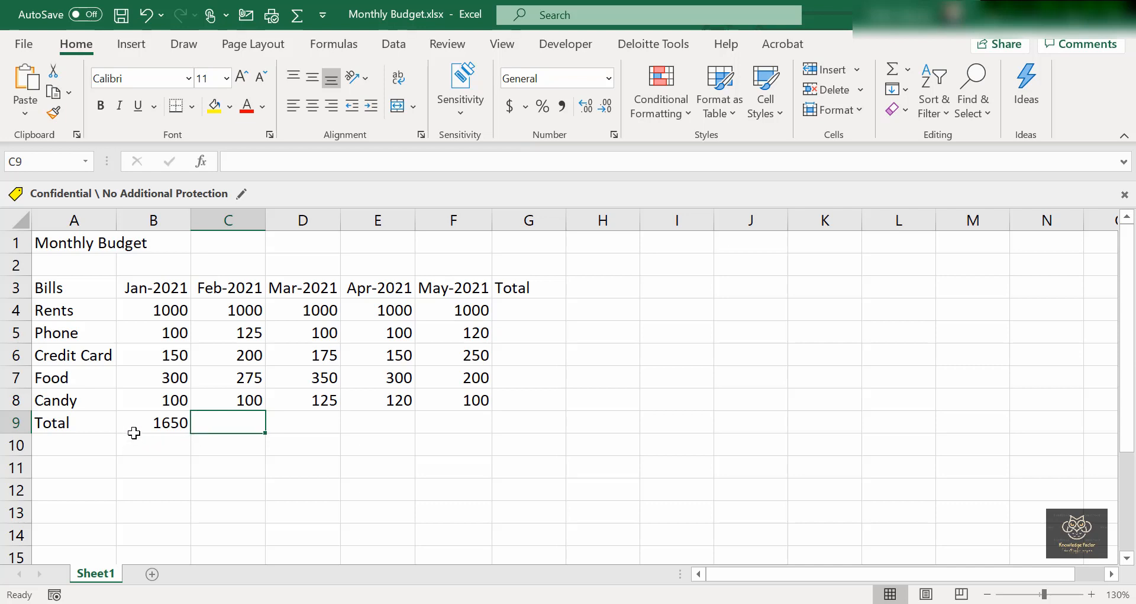
{"action": "left_click", "coordinate": [170, 421]}
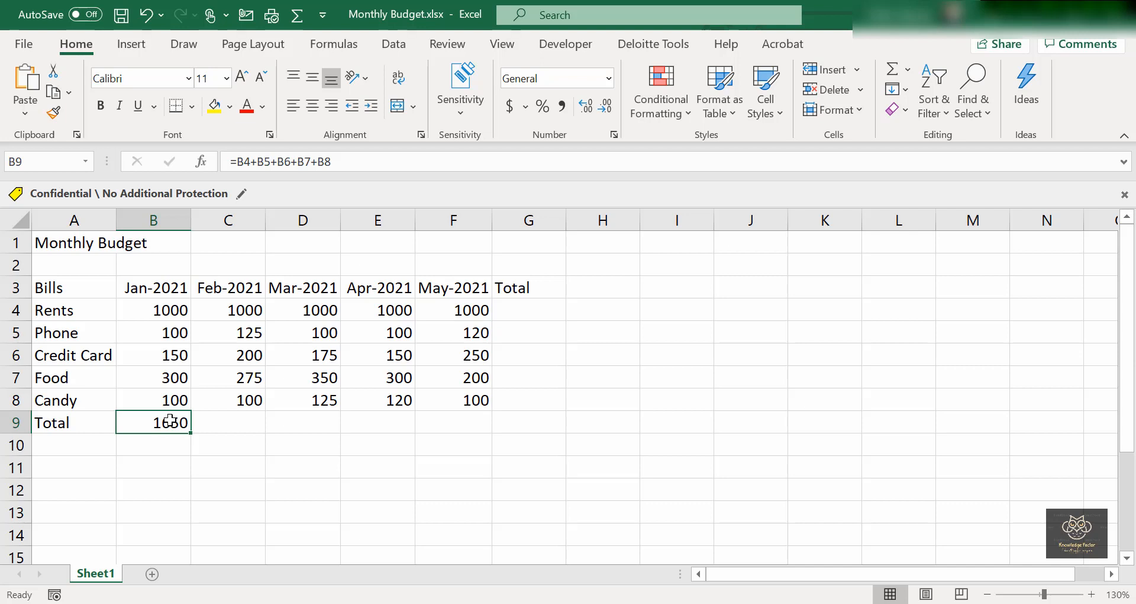
{"action": "key", "text": "ctrl+c"}
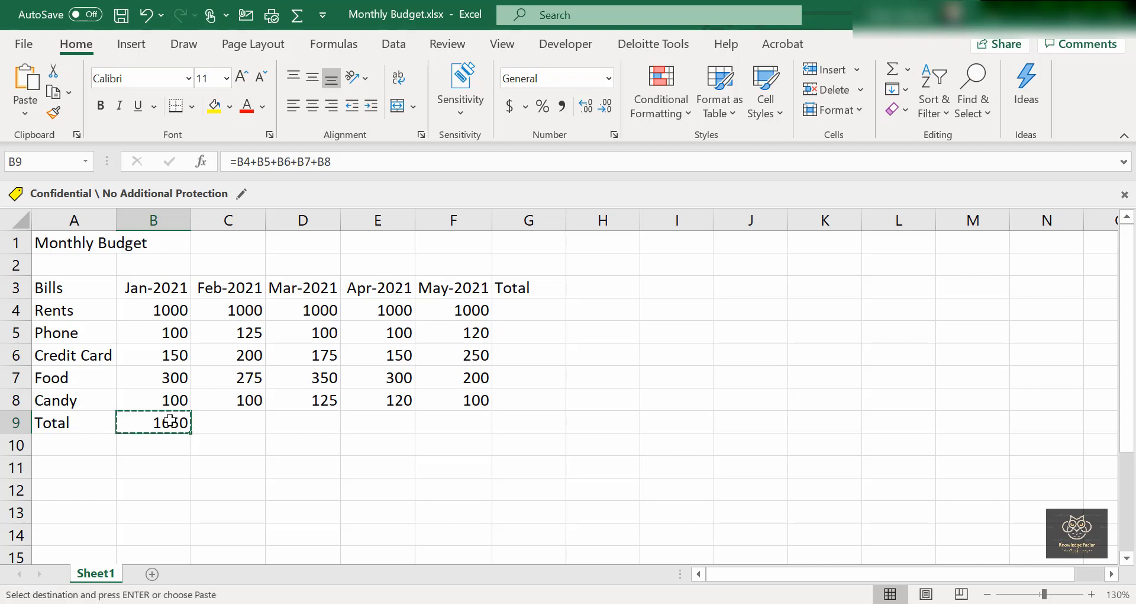
Paste the total formula into C9, giving February's 1700 from =C4+C5+C6+C7+C8.
{"action": "left_click", "coordinate": [222, 421]}
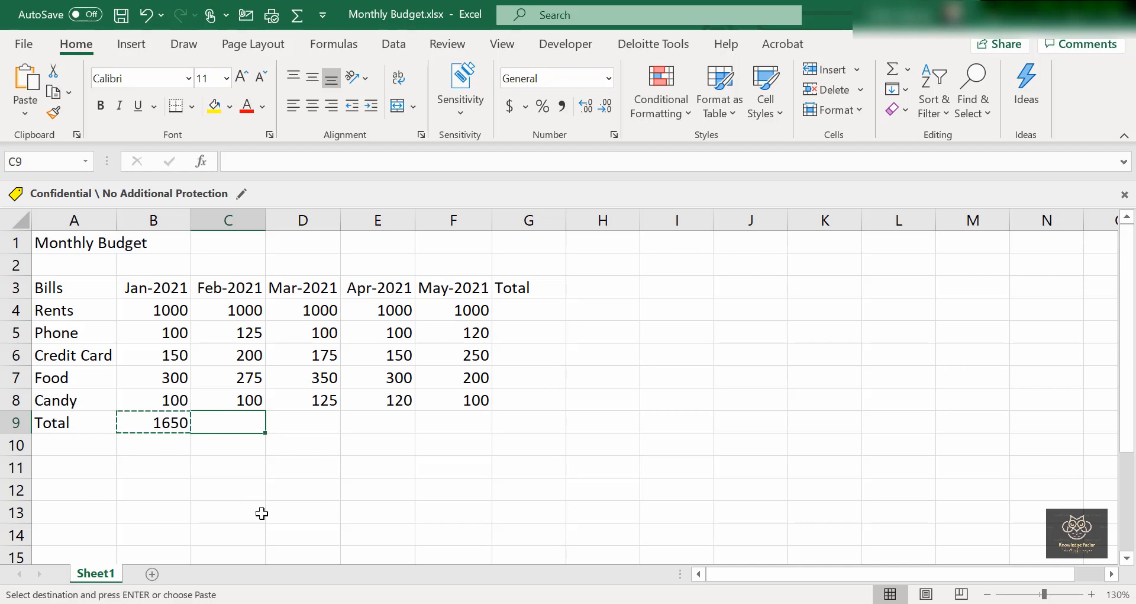
{"action": "key", "text": "ctrl+v"}
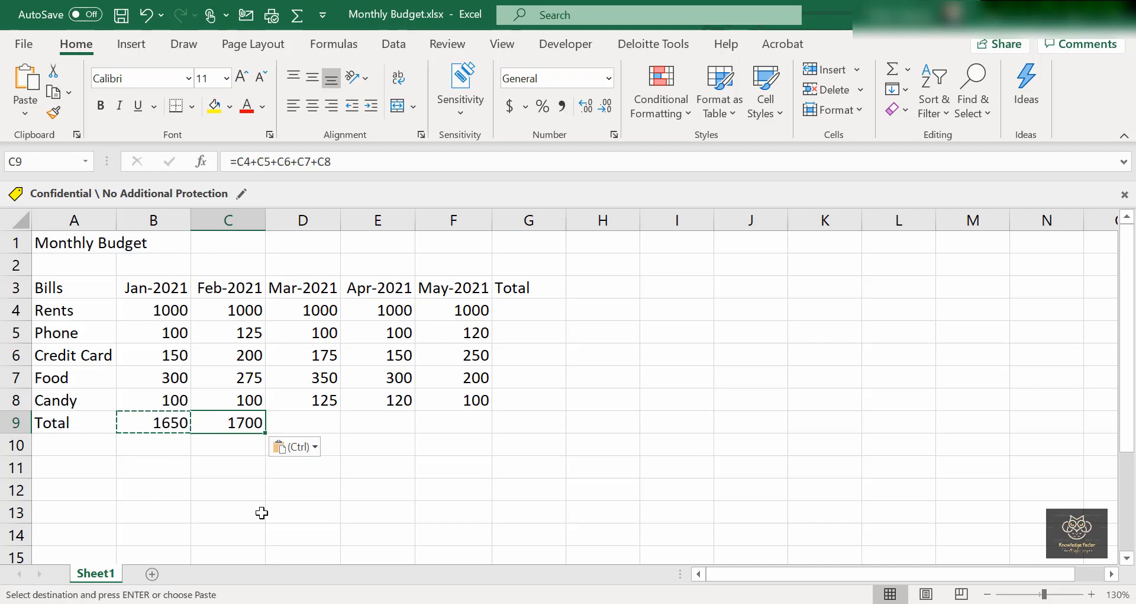
{"action": "double_click", "coordinate": [243, 421]}
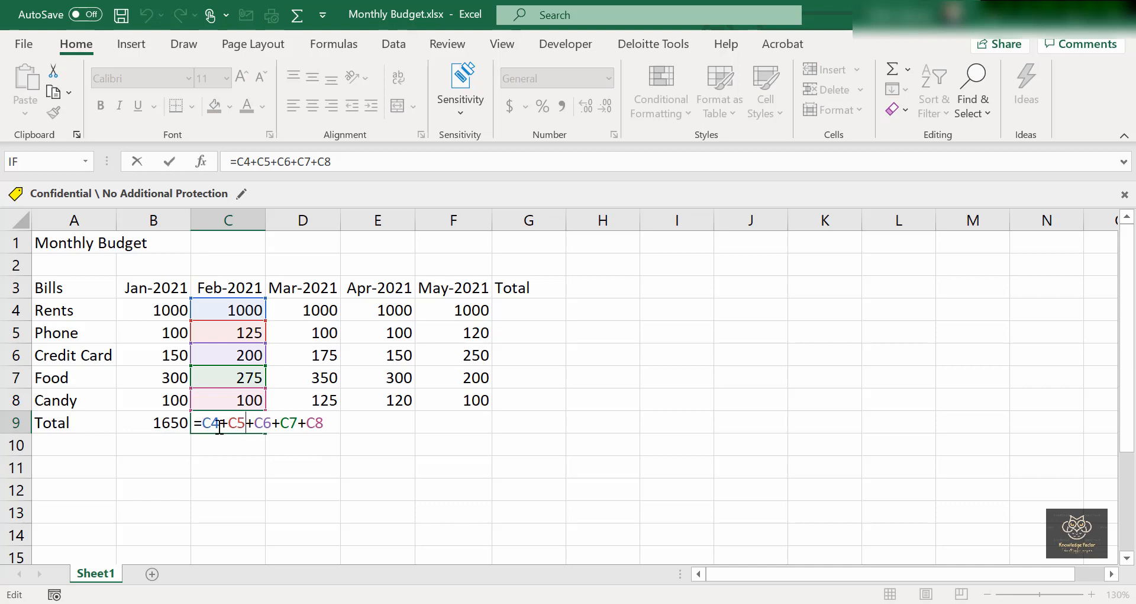
{"action": "left_click", "coordinate": [240, 426]}
Copy C9's total formula into D9 so March totals 1750.
{"action": "left_click", "coordinate": [258, 488]}
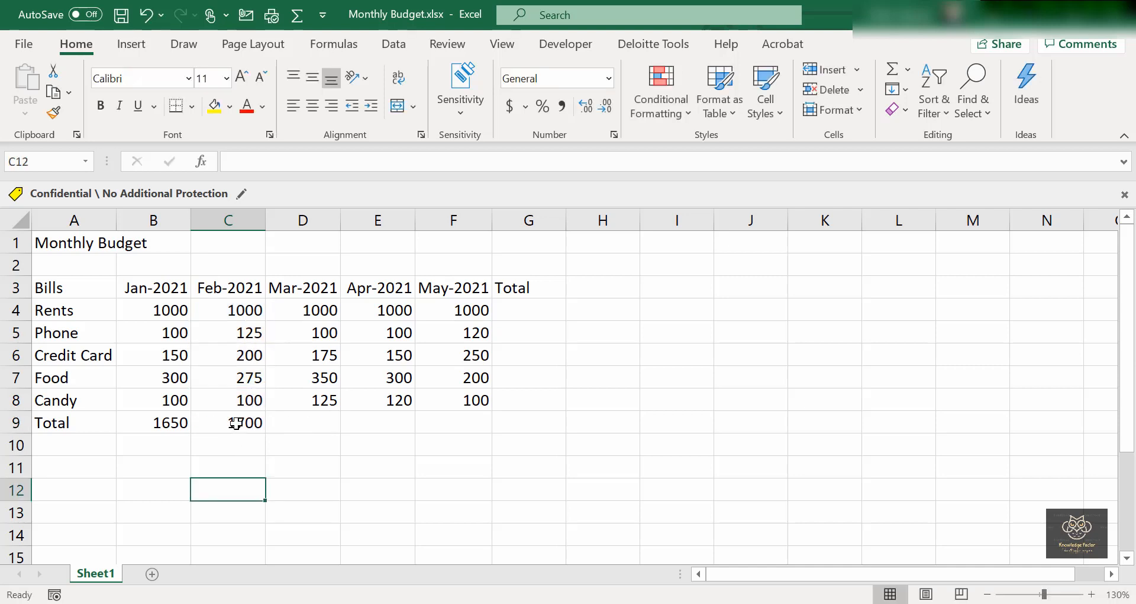
{"action": "left_click", "coordinate": [236, 422]}
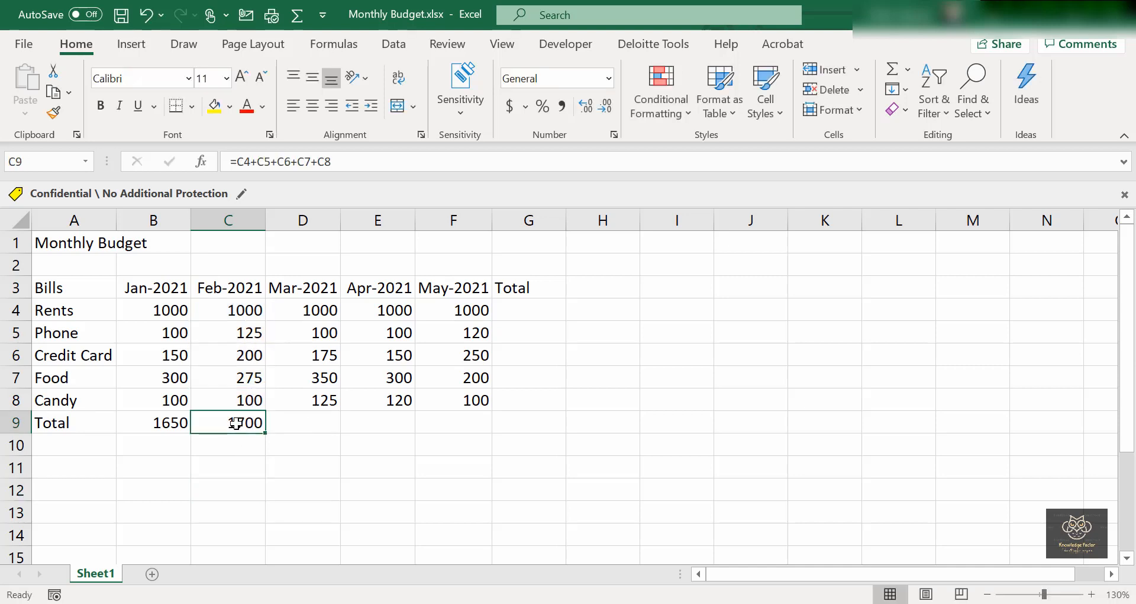
{"action": "key", "text": "ctrl+c"}
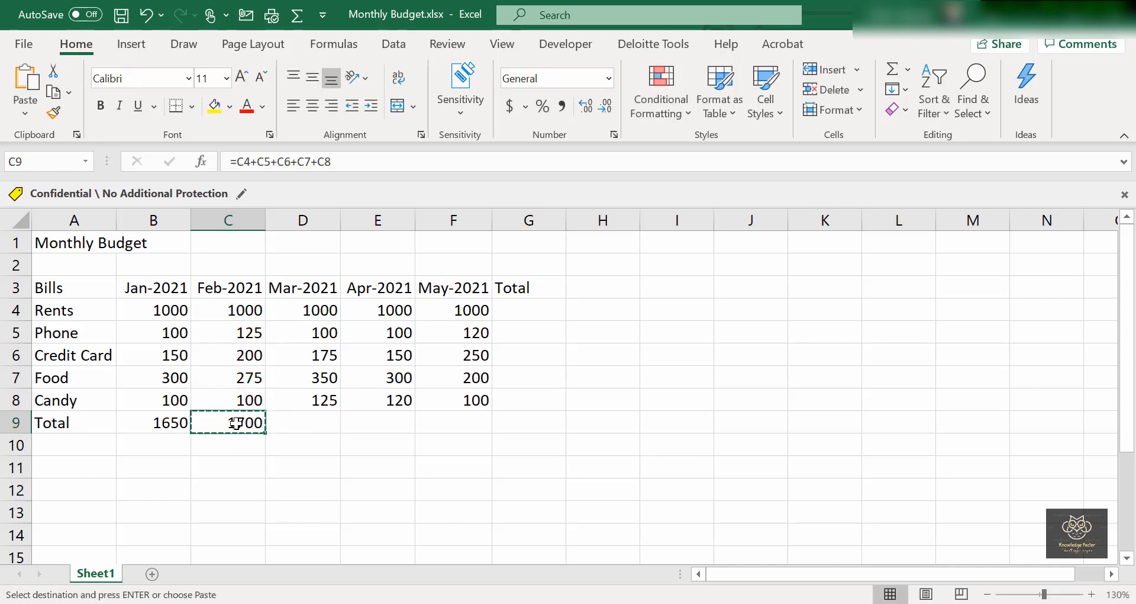
{"action": "key", "text": "Right"}
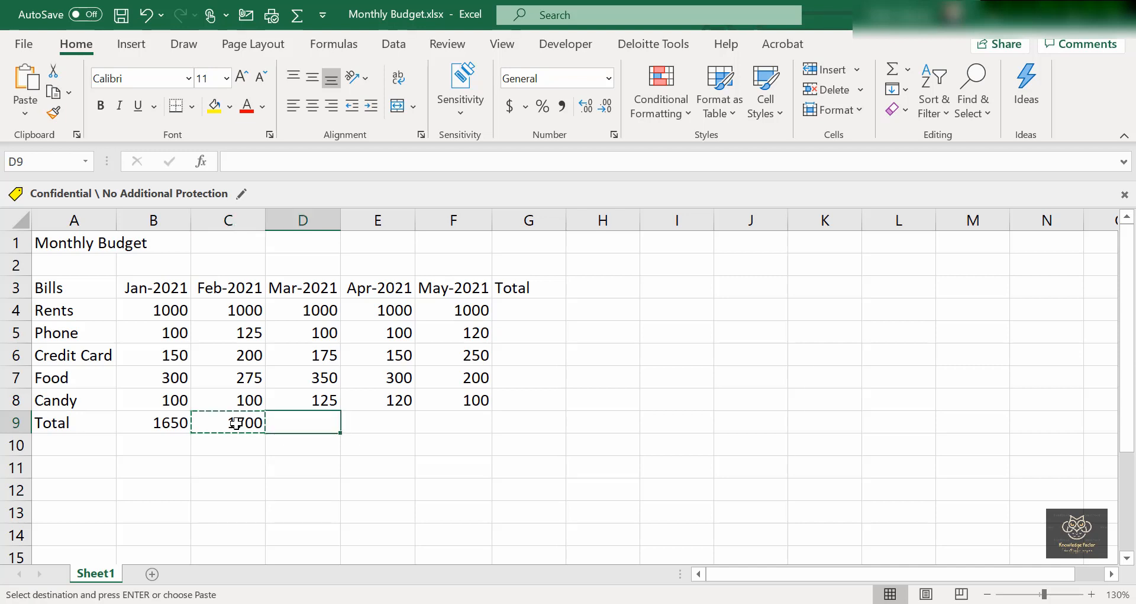
{"action": "key", "text": "ctrl+v"}
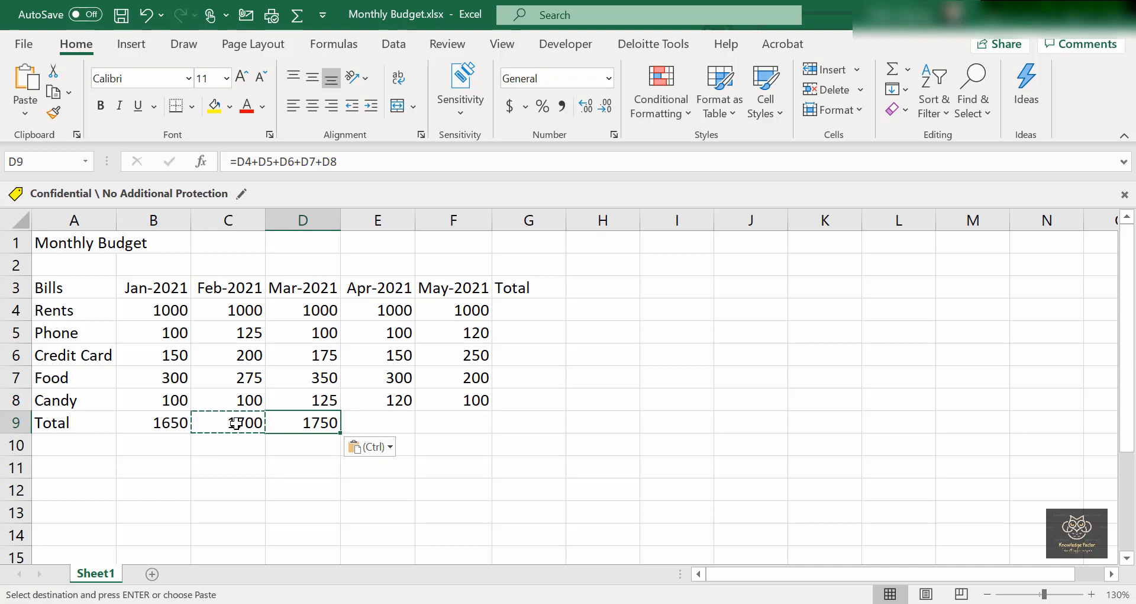
{"action": "key", "text": "Escape"}
{"action": "key", "text": "Down"}
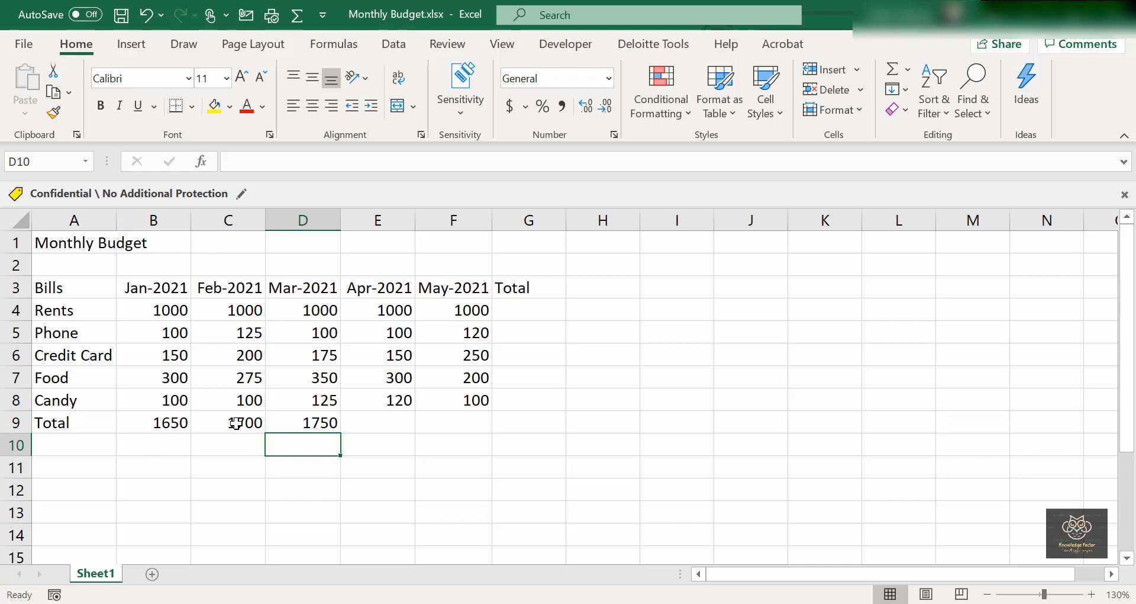
Paste the March total formula into E9 and F9 so April and May each total 1670.
{"action": "left_click", "coordinate": [155, 424]}
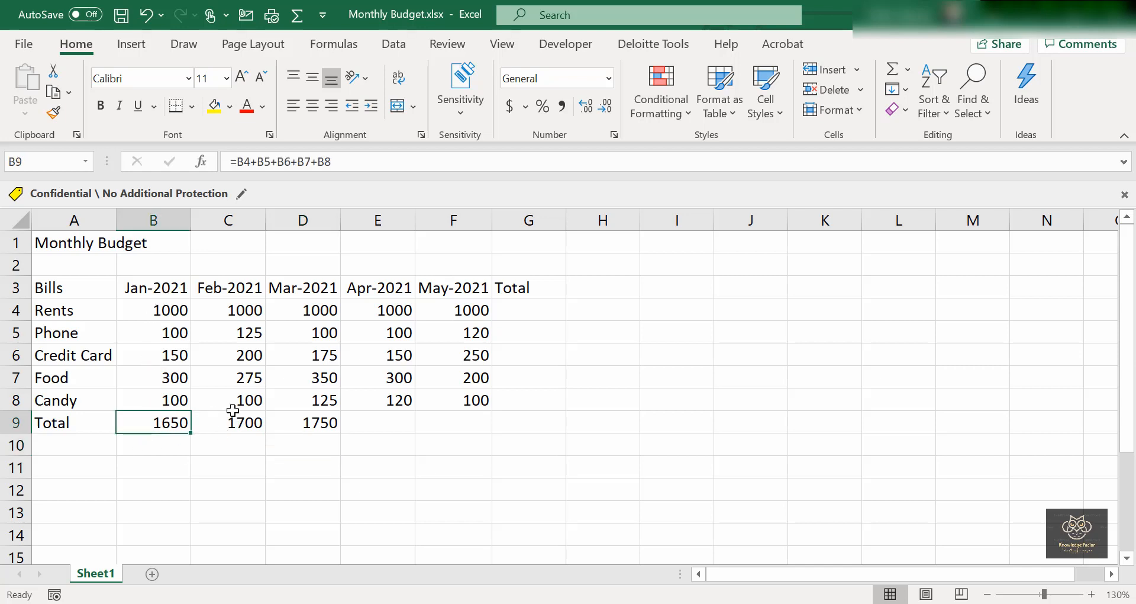
{"action": "left_click", "coordinate": [313, 425]}
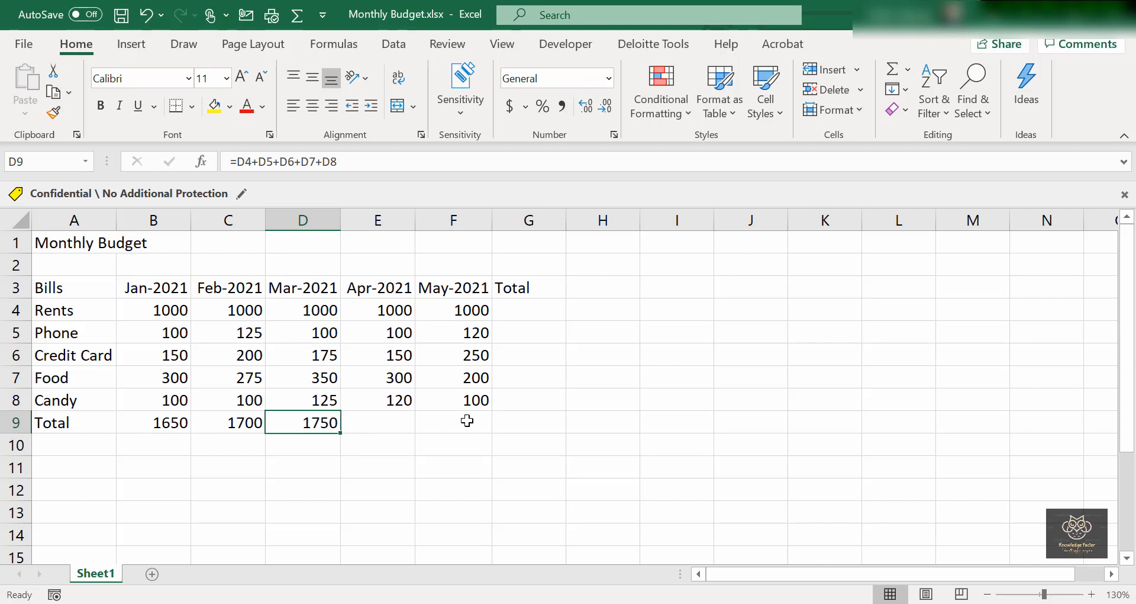
{"action": "left_click", "coordinate": [375, 423]}
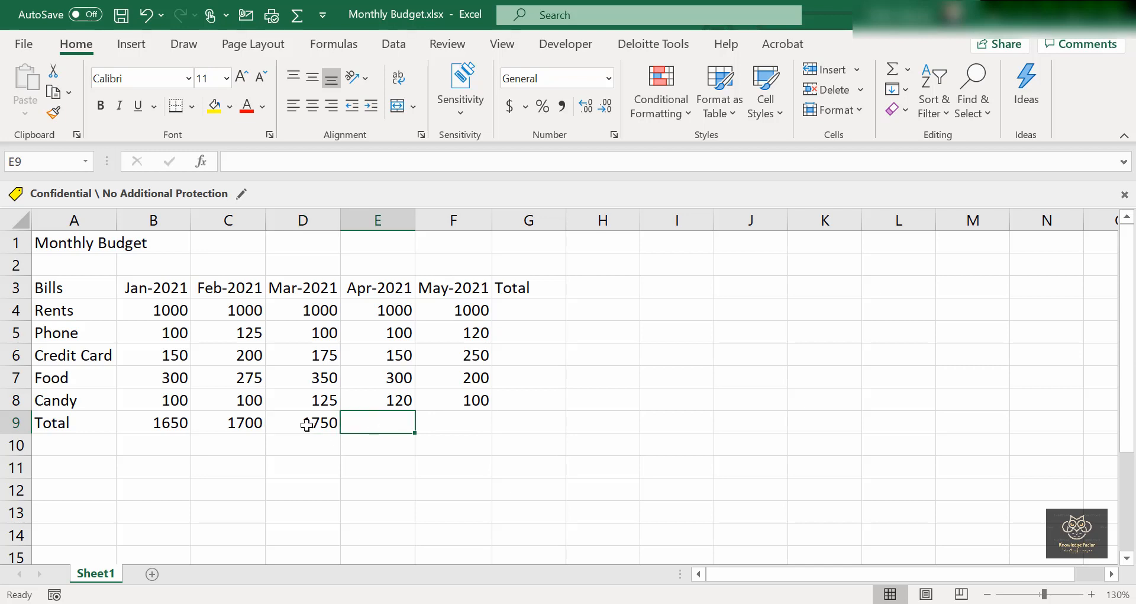
{"action": "left_click", "coordinate": [307, 425]}
{"action": "key", "text": "ctrl+c"}
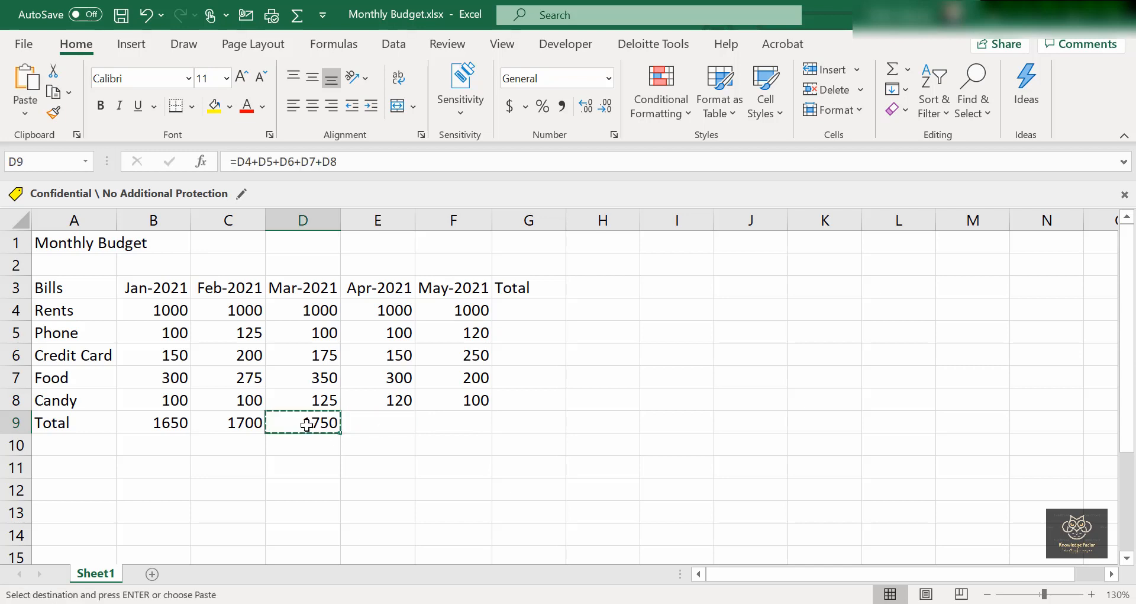
{"action": "left_click", "coordinate": [391, 419]}
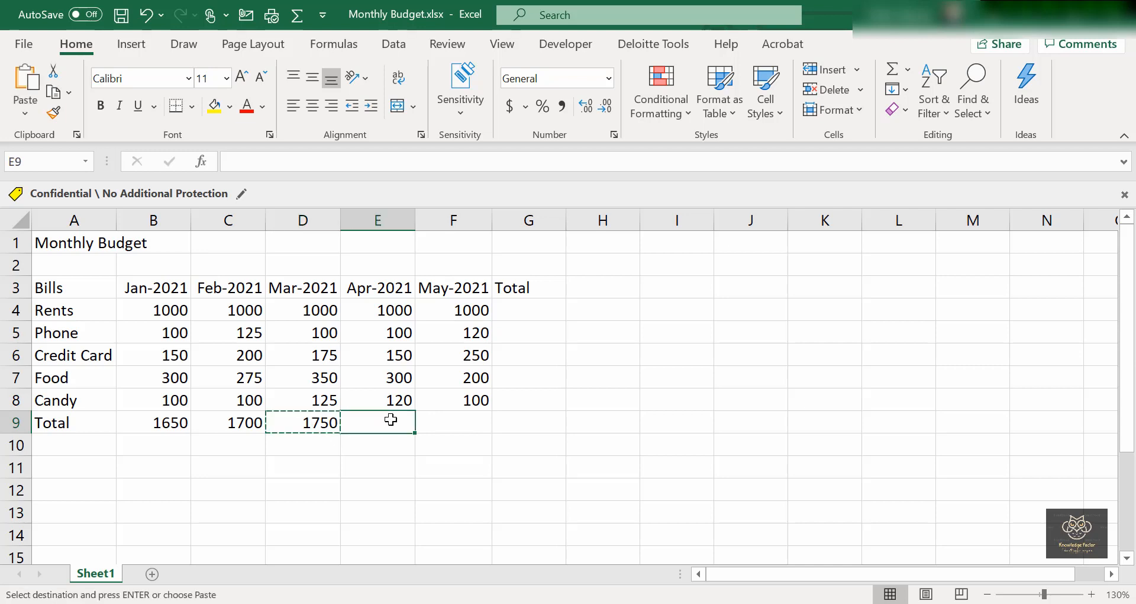
{"action": "key", "text": "ctrl+v"}
{"action": "left_click", "coordinate": [485, 423]}
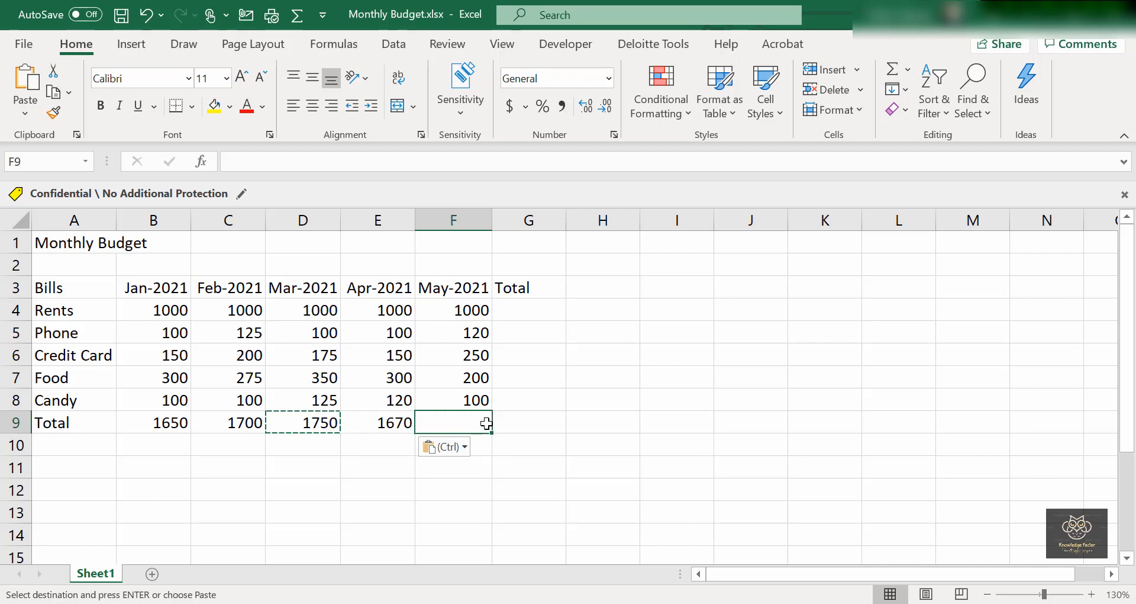
{"action": "key", "text": "ctrl+v"}
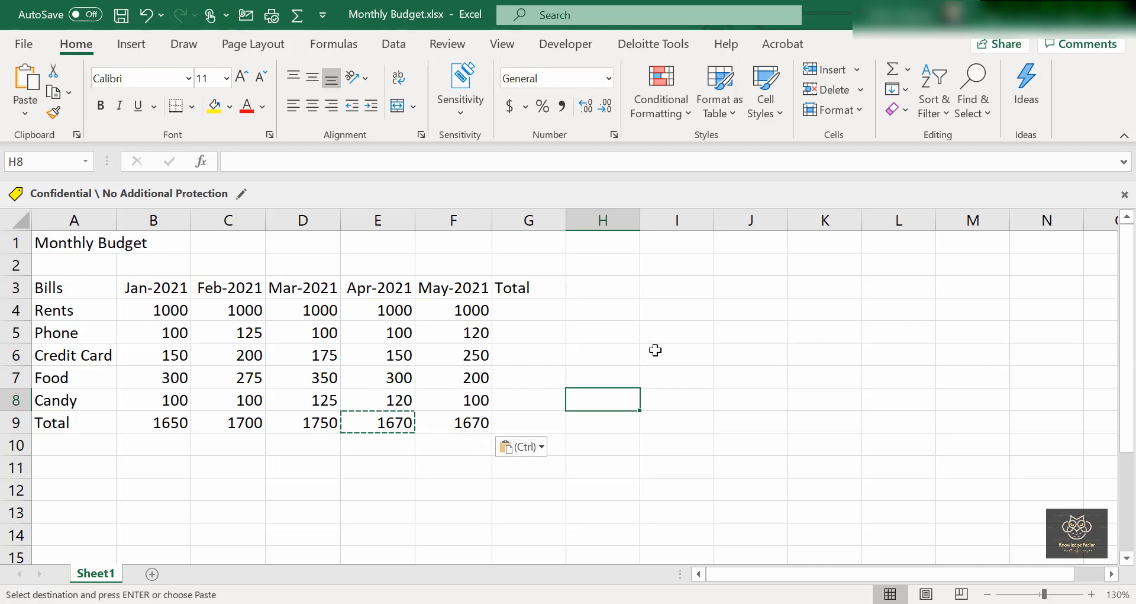
Enter the test value 10 in each cell from L1 down to L5.
{"action": "left_click", "coordinate": [892, 251]}
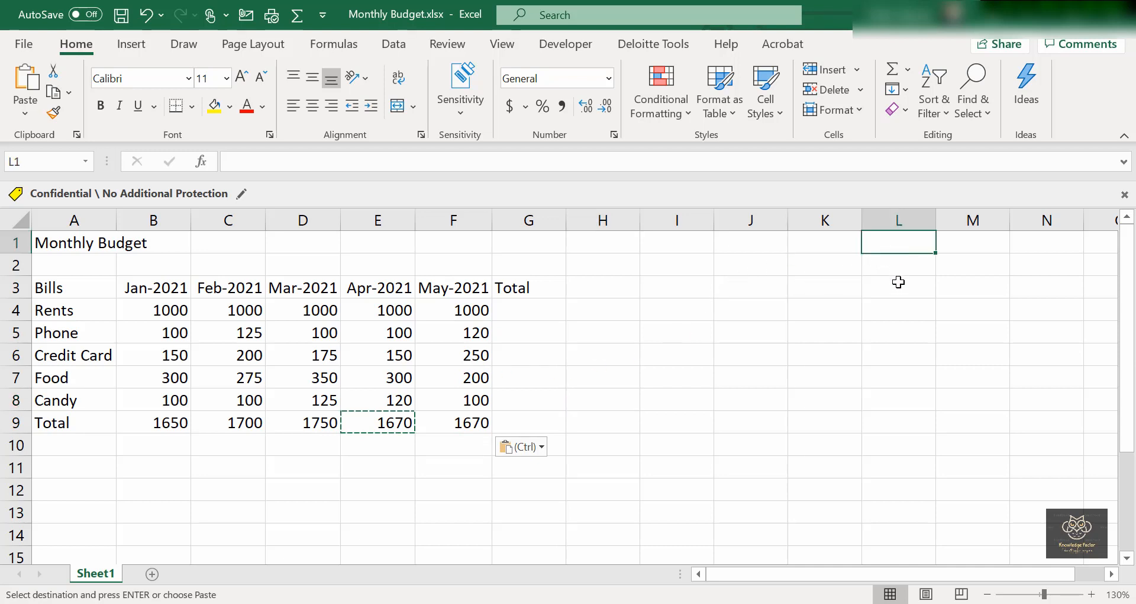
{"action": "type", "text": "10"}
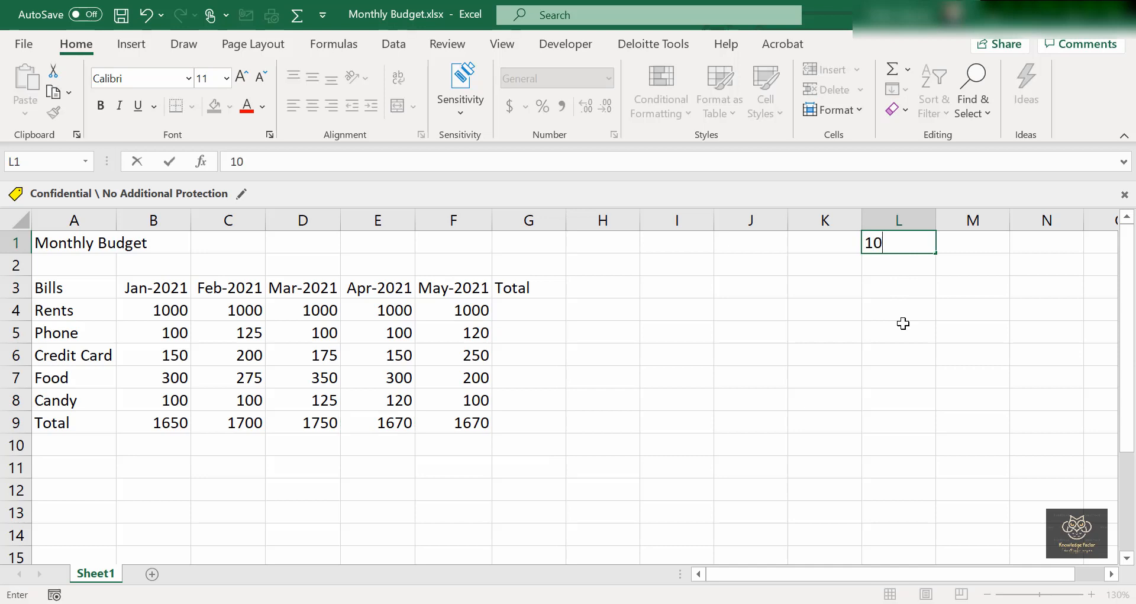
{"action": "key", "text": "Return"}
{"action": "type", "text": "10"}
{"action": "key", "text": "Return"}
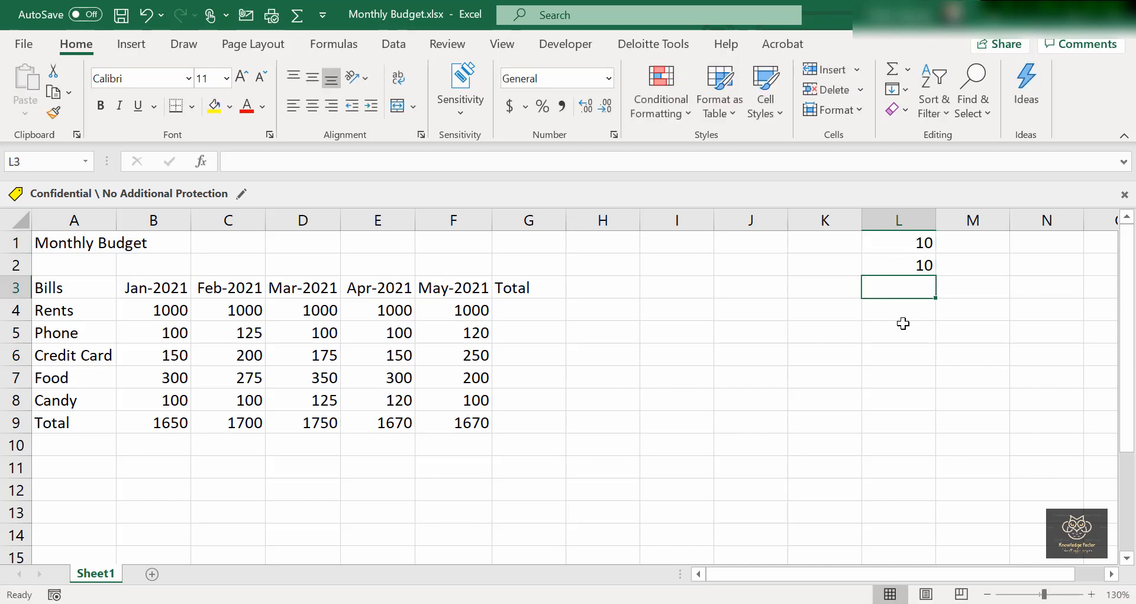
{"action": "type", "text": "10"}
{"action": "key", "text": "Return"}
{"action": "type", "text": "10"}
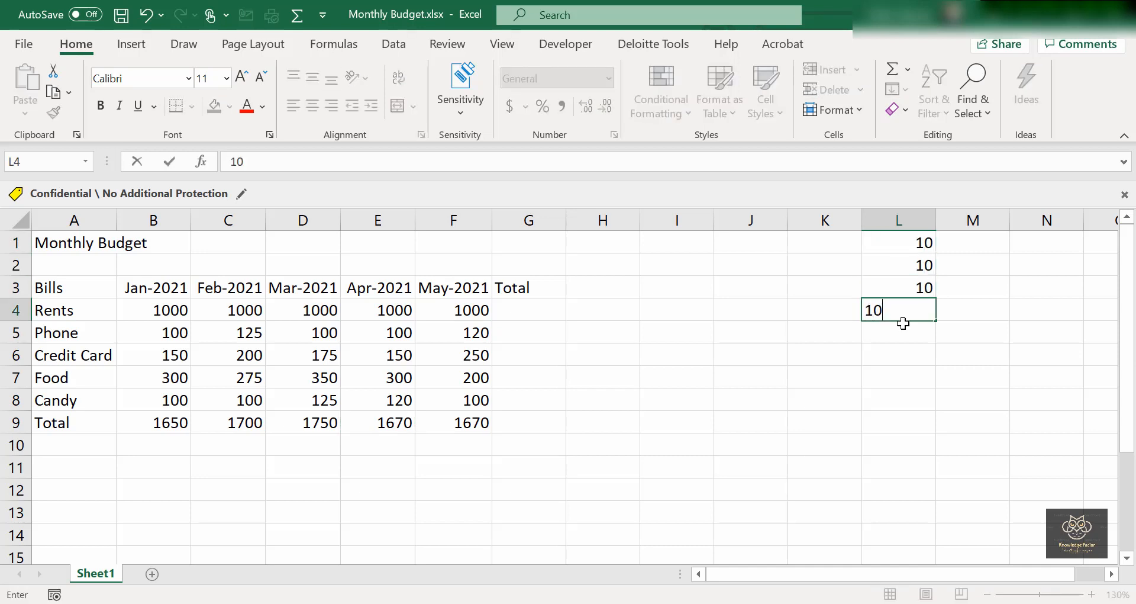
{"action": "key", "text": "Return"}
{"action": "type", "text": "10"}
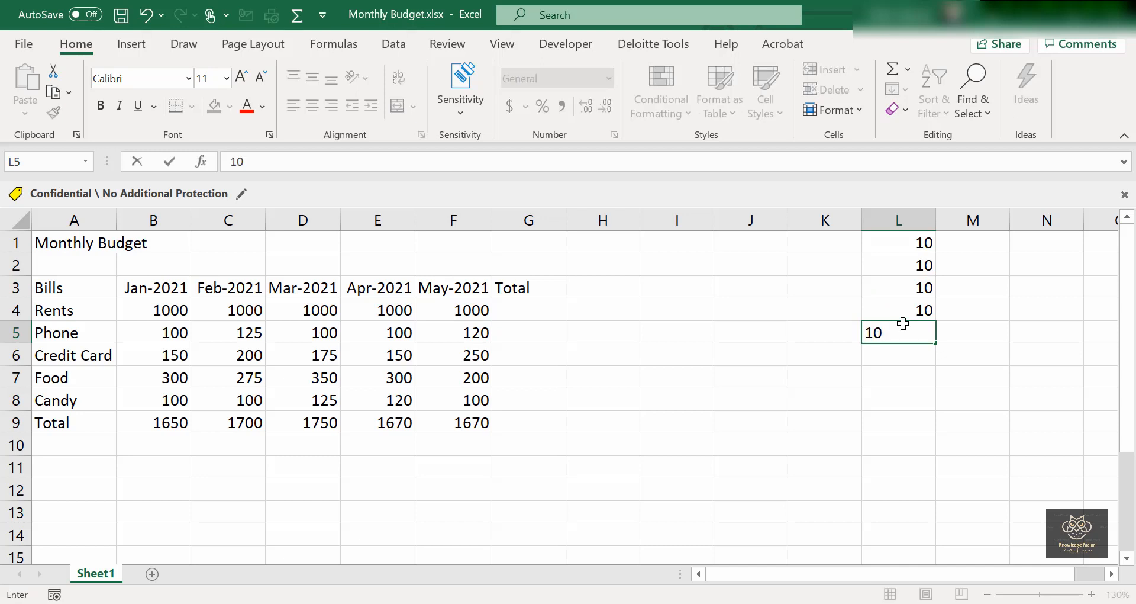
{"action": "key", "text": "Return"}
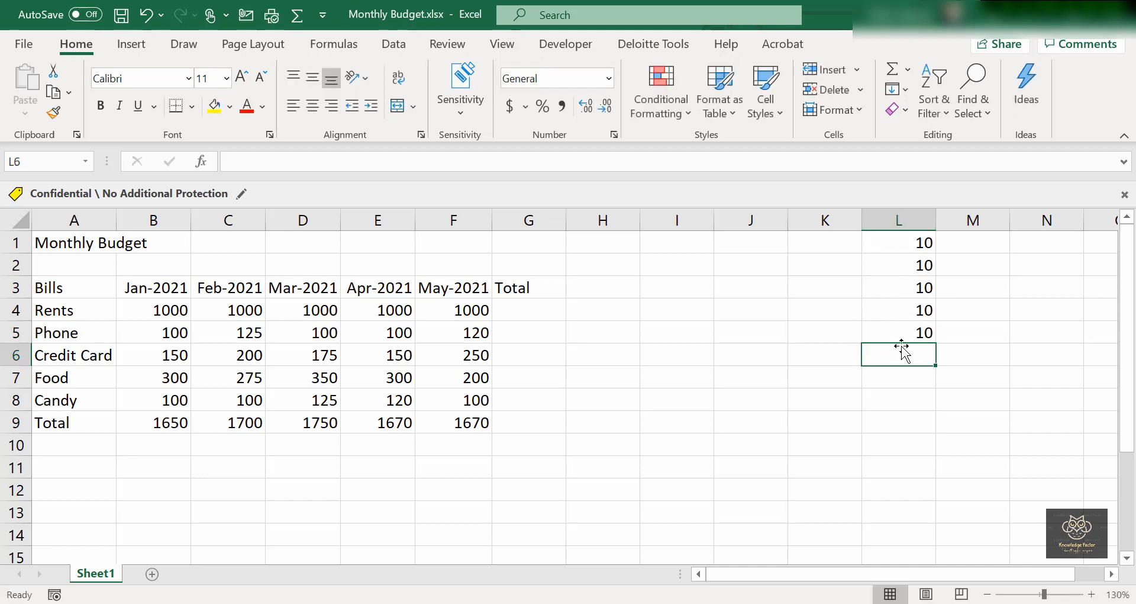
Paste F9's total formula into L6 to sum the test values to 50, then check L1:L5.
{"action": "left_click", "coordinate": [472, 423]}
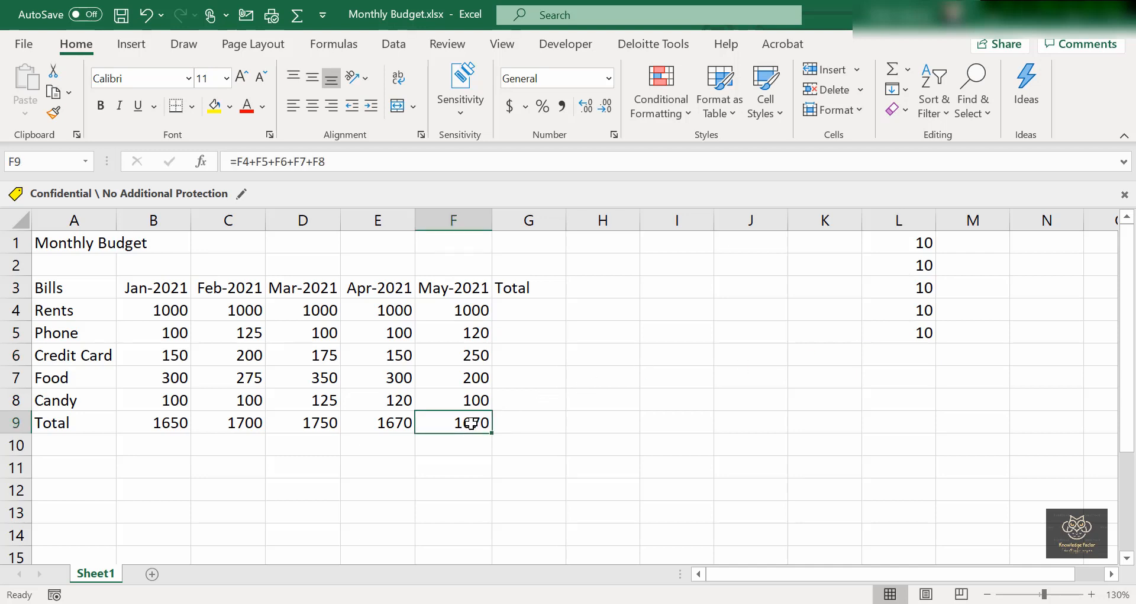
{"action": "key", "text": "ctrl+c"}
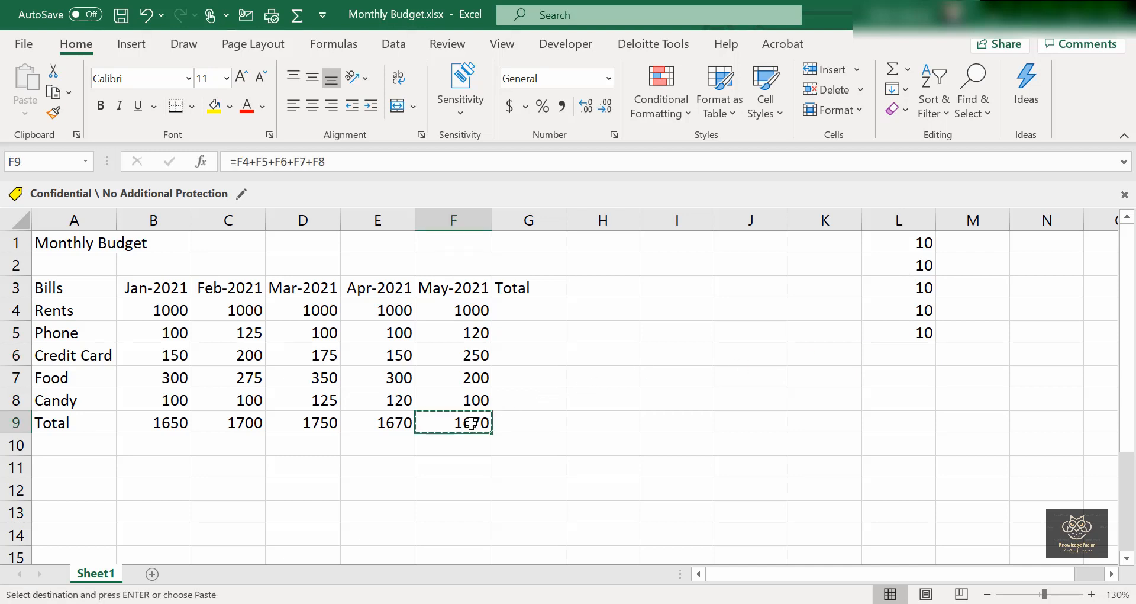
{"action": "left_click", "coordinate": [890, 354]}
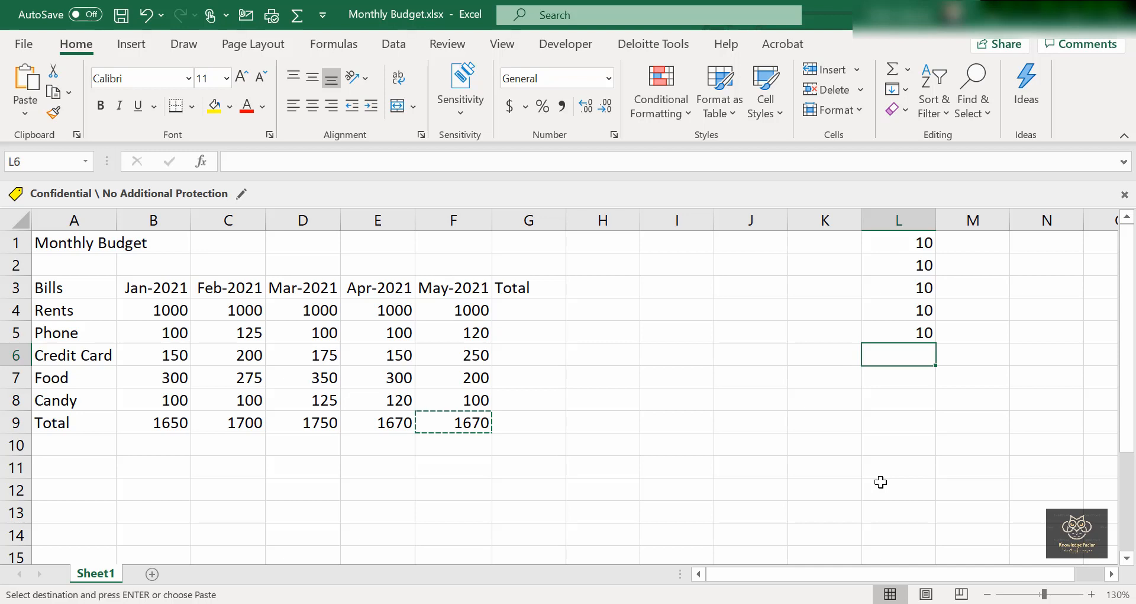
{"action": "key", "text": "ctrl+v"}
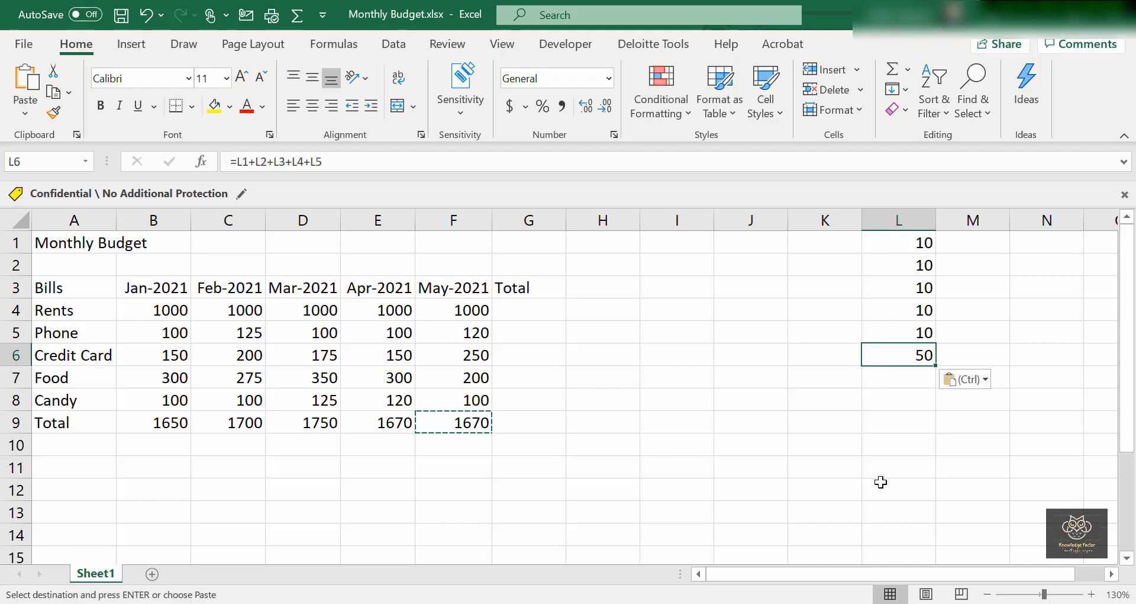
{"action": "key", "text": "Escape"}
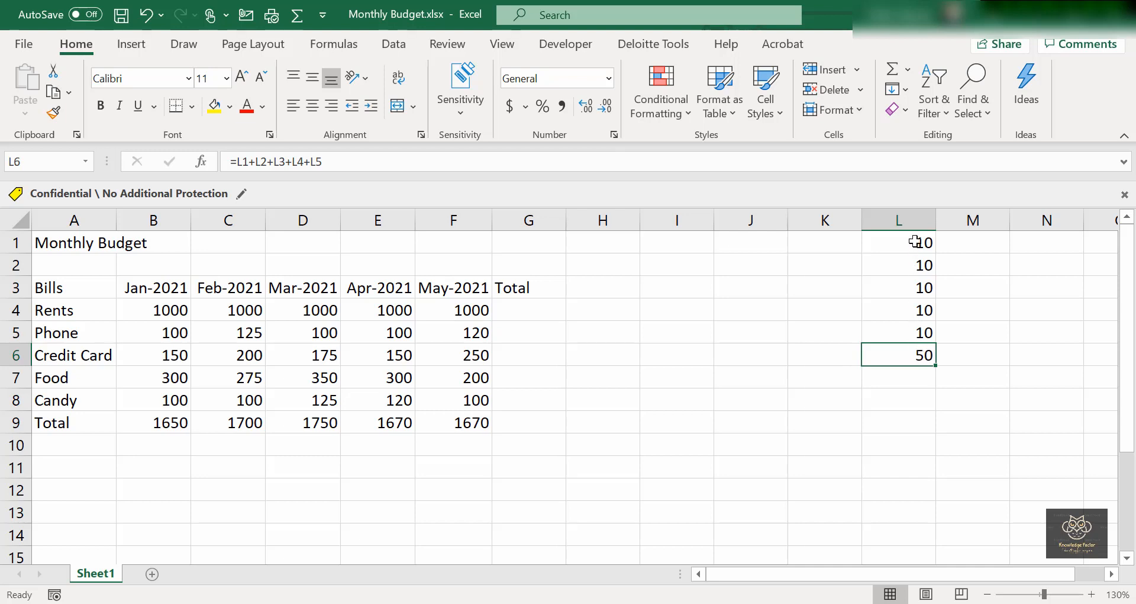
{"action": "left_click_drag", "start_coordinate": [924, 331], "coordinate": [918, 247]}
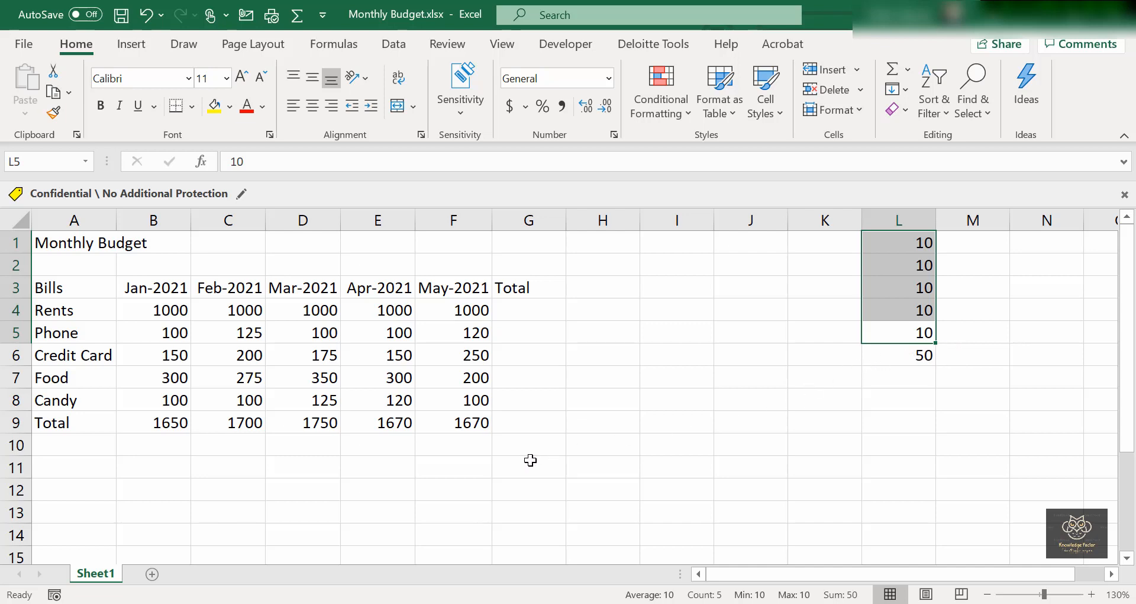
{"action": "left_click", "coordinate": [511, 302]}
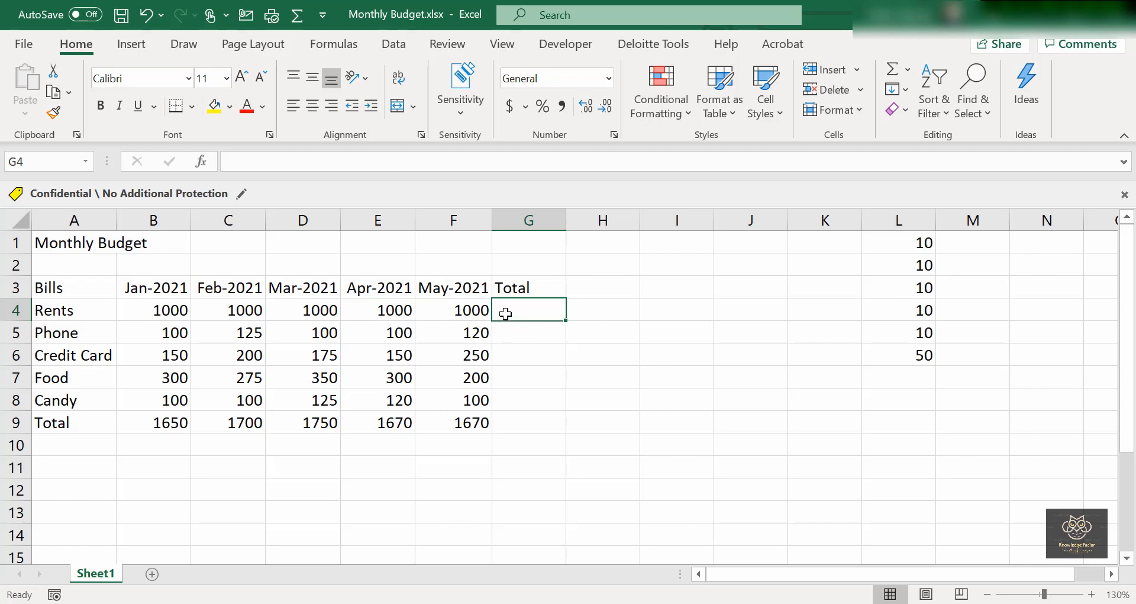
Enter =B4+C4+D4+E4+F4 in G4 so the Rents total shows 5000.
{"action": "type", "text": "="}
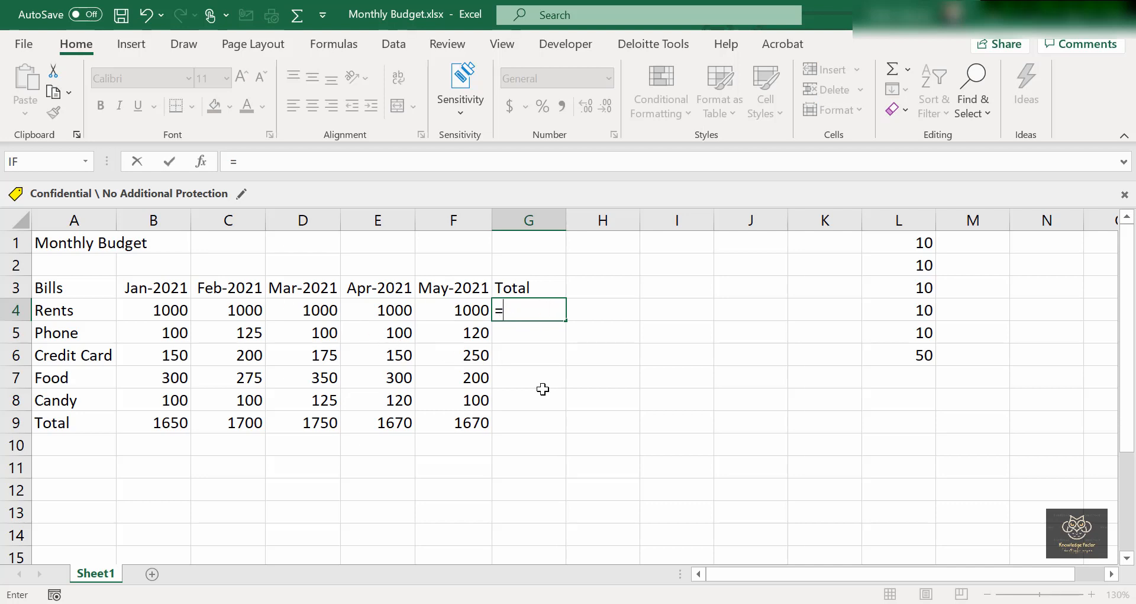
{"action": "type", "text": "B4+C"}
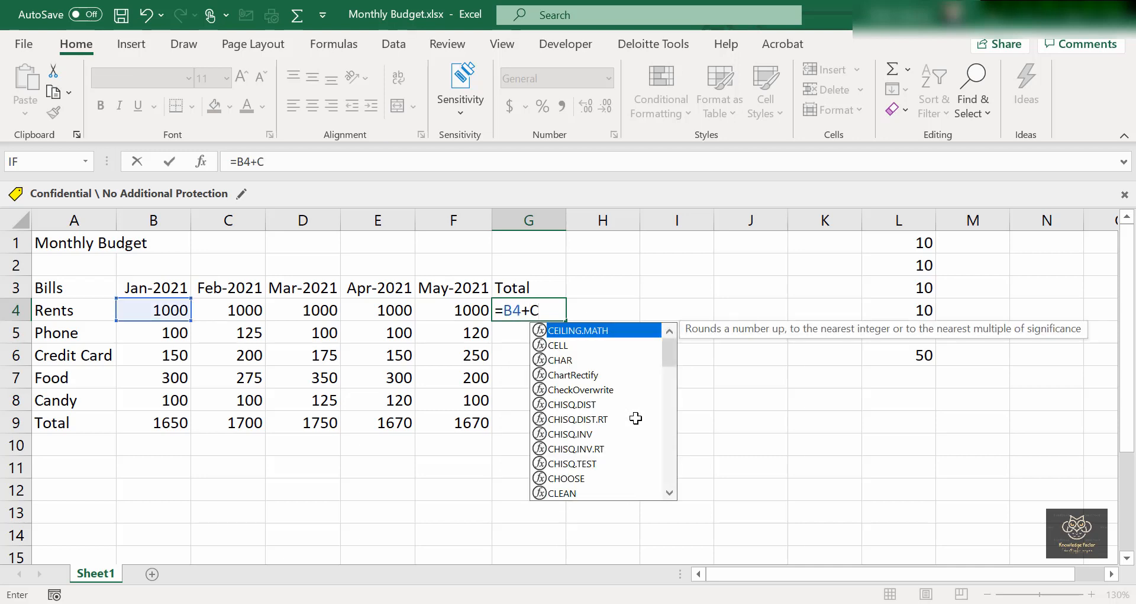
{"action": "type", "text": "4"}
{"action": "type", "text": "+"}
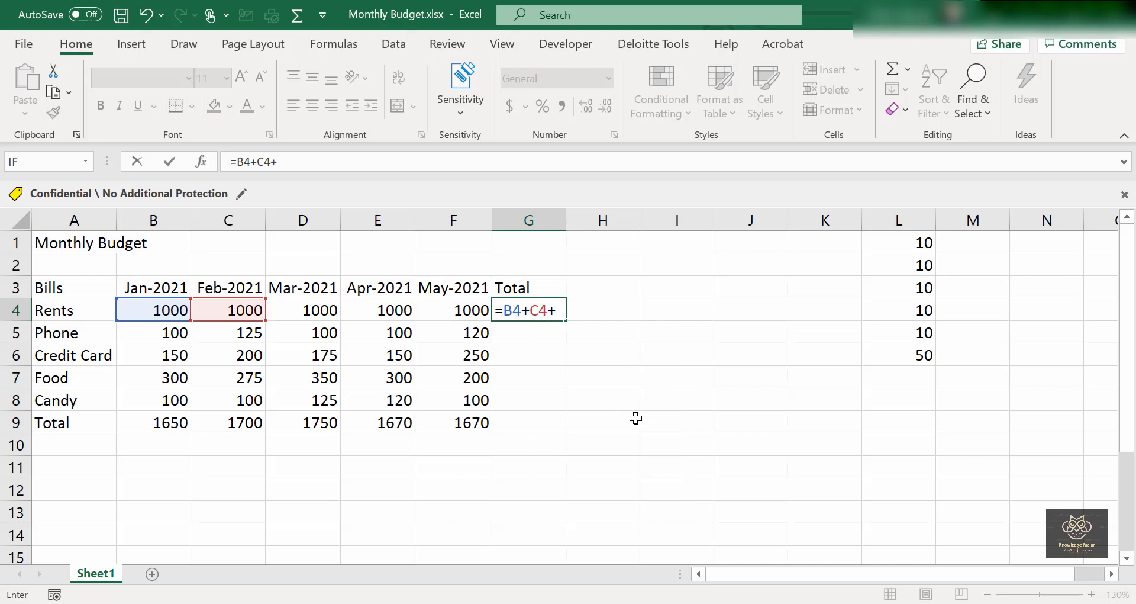
{"action": "type", "text": "D4+"}
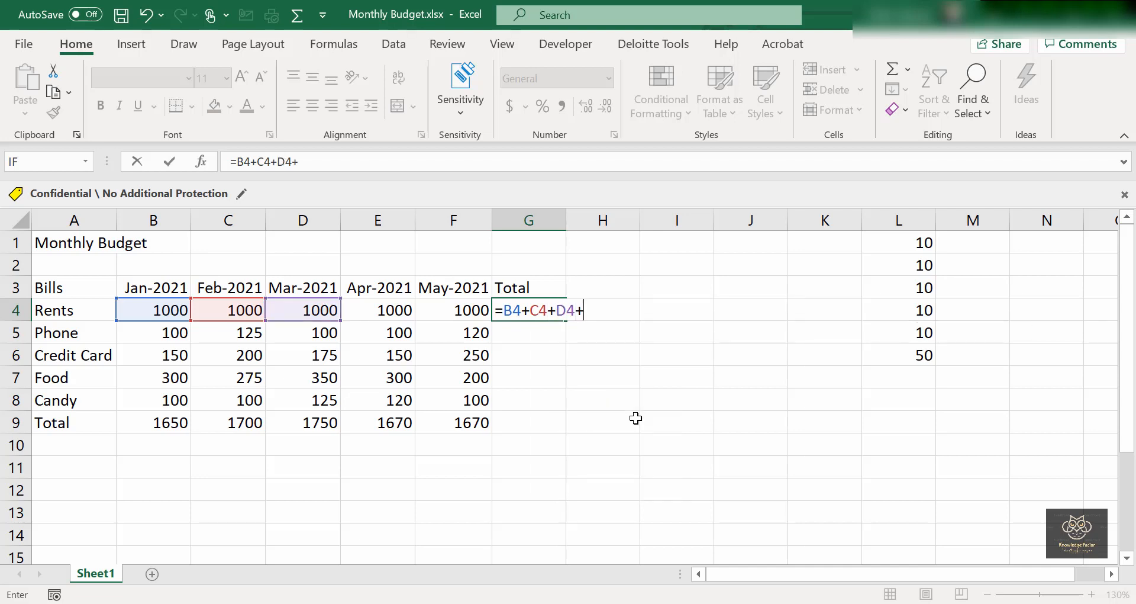
{"action": "type", "text": "E4"}
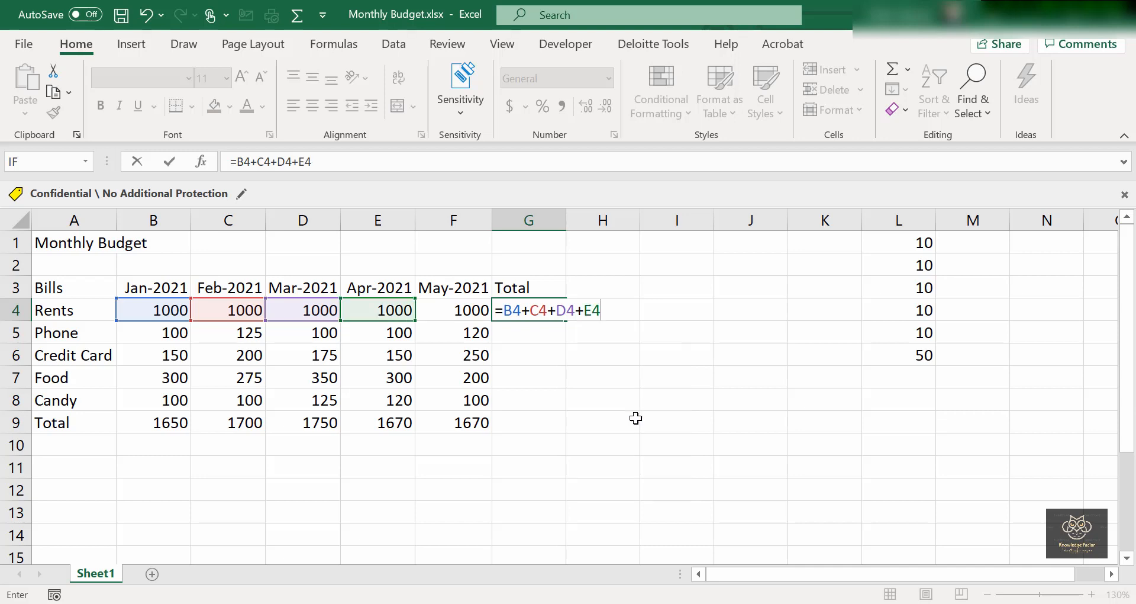
{"action": "type", "text": "+F4"}
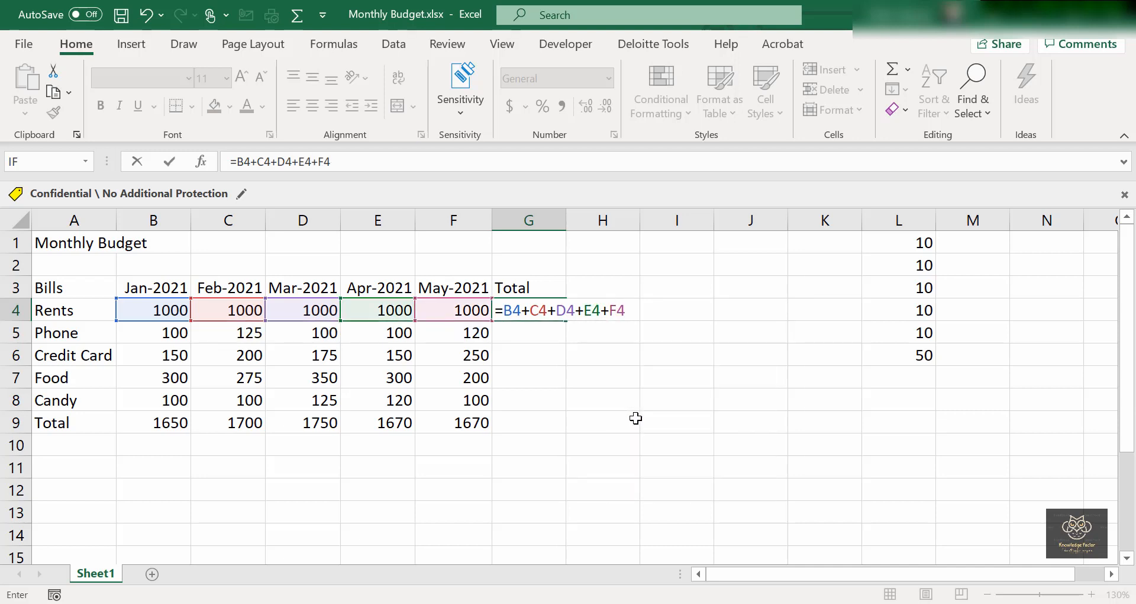
{"action": "key", "text": "Return"}
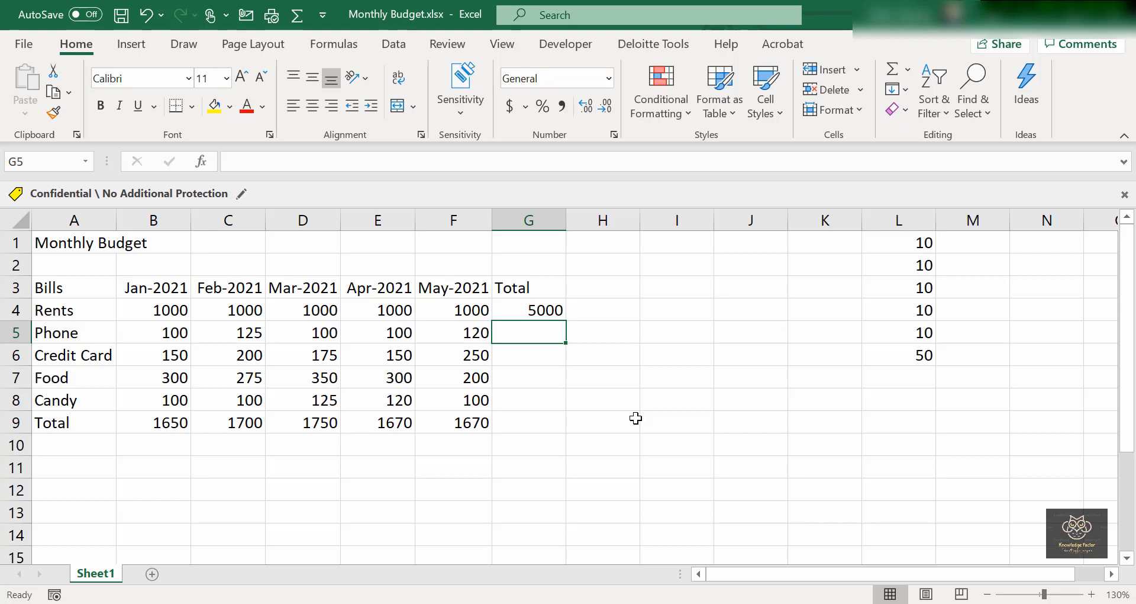
Copy the Rents total formula from G4 into G5 and G6.
{"action": "key", "text": "Up"}
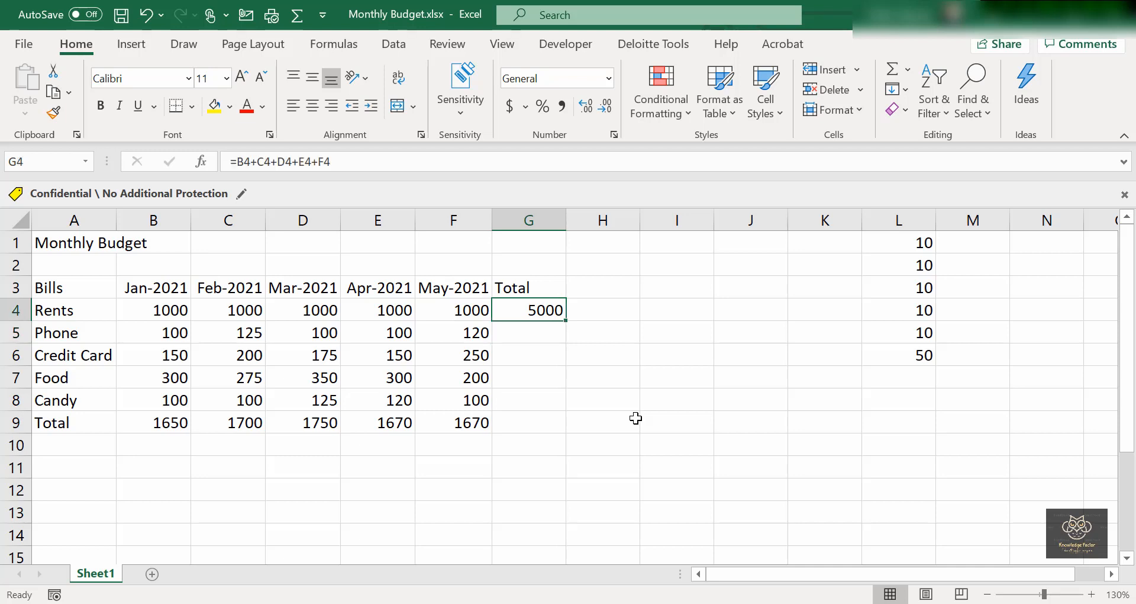
{"action": "key", "text": "ctrl+c"}
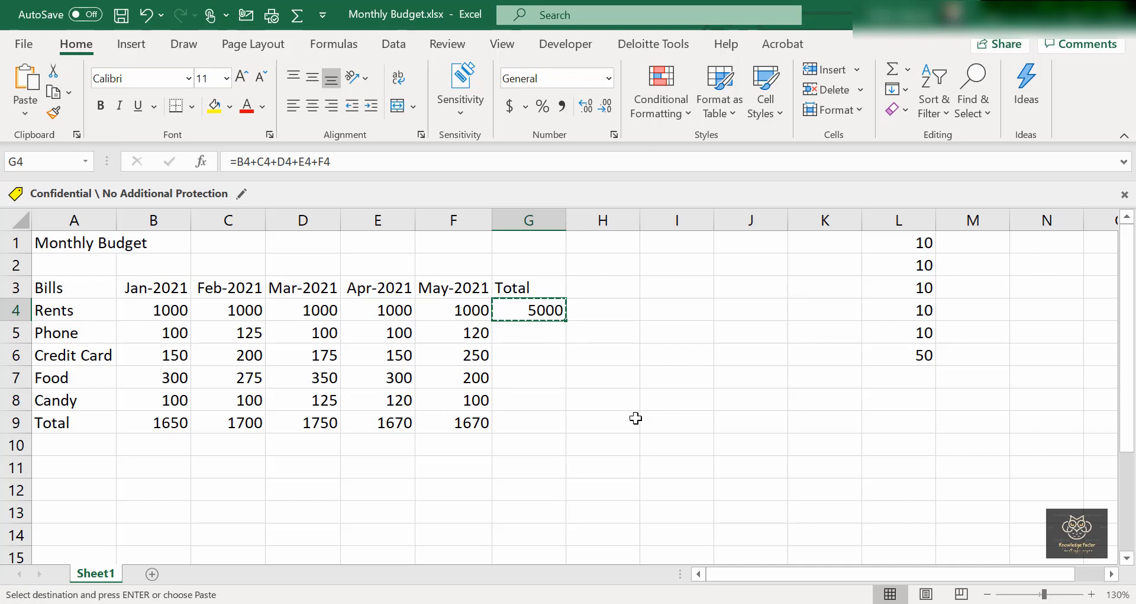
{"action": "key", "text": "Down"}
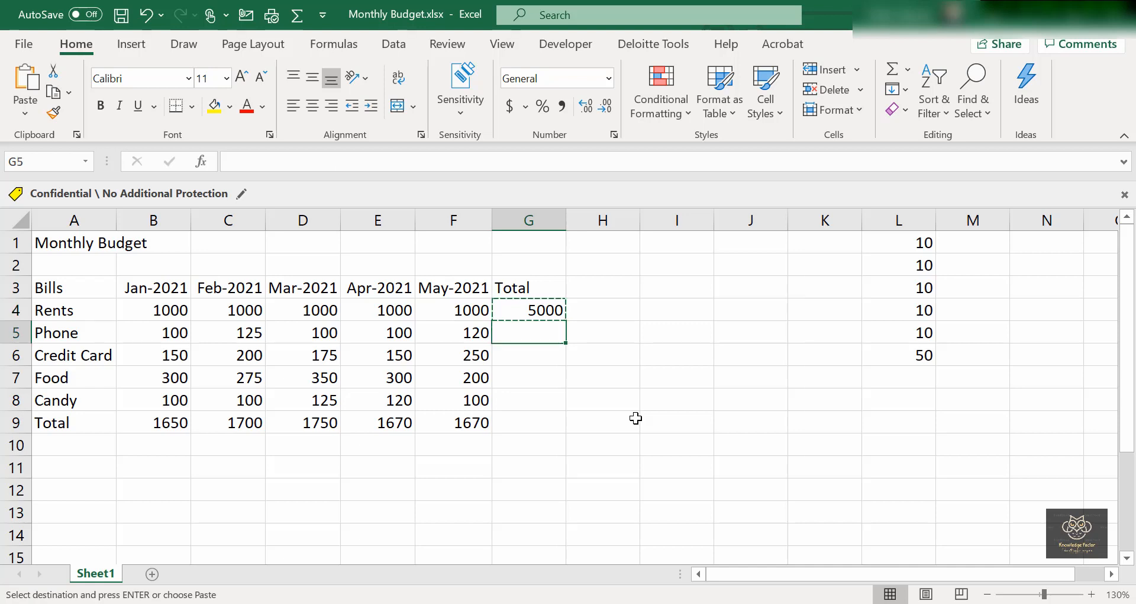
{"action": "key", "text": "ctrl+v"}
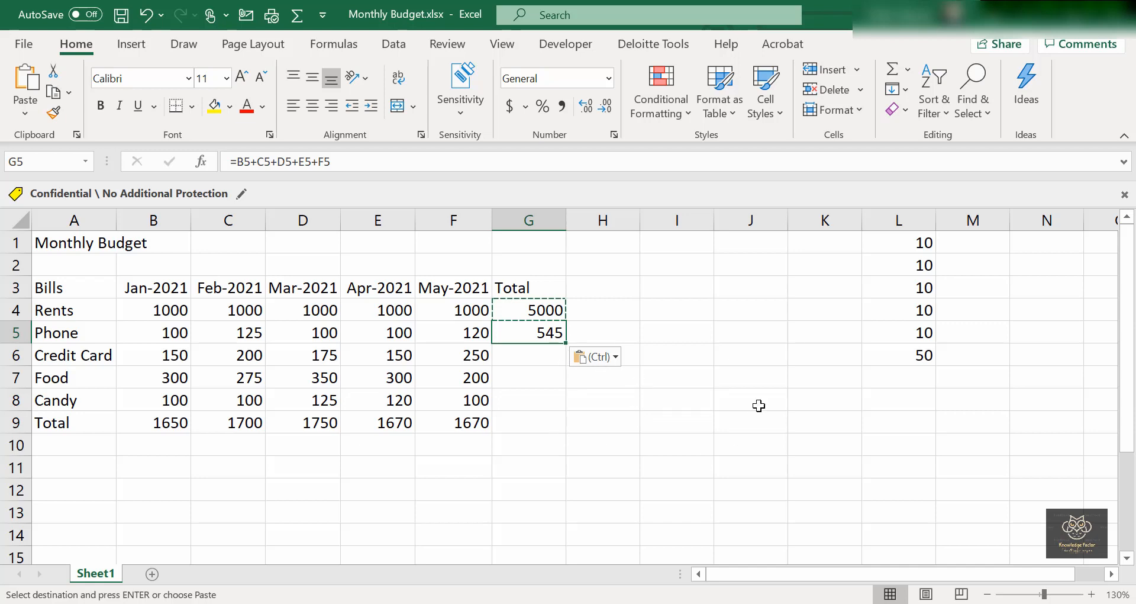
{"action": "key", "text": "ctrl+c"}
{"action": "key", "text": "Down"}
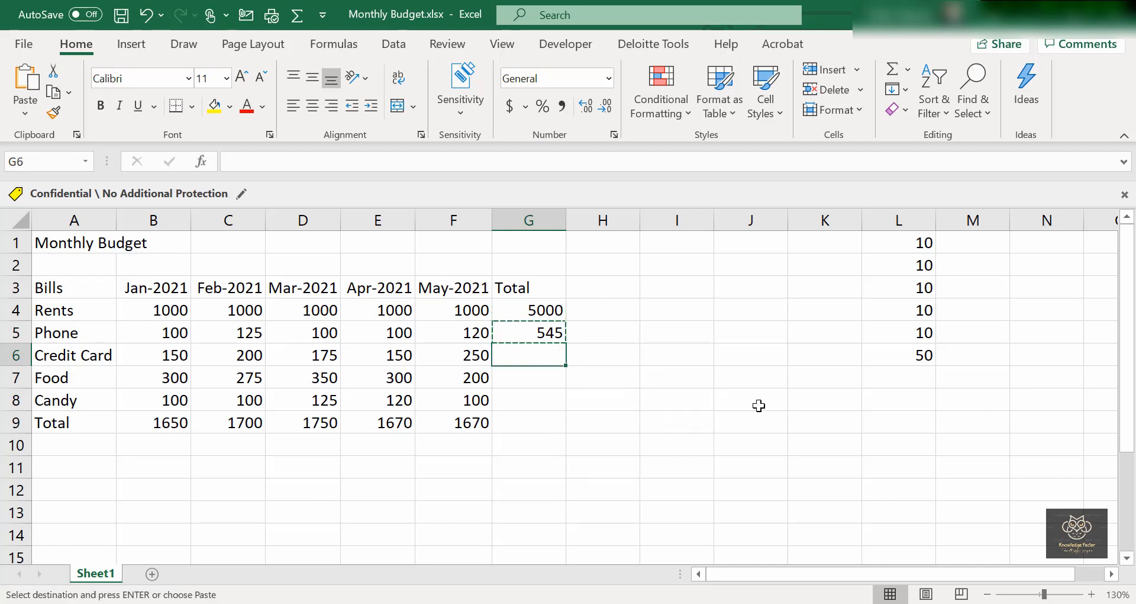
{"action": "key", "text": "ctrl+v"}
Paste the row-total formula into G7 through G9, giving 8440 overall.
{"action": "key", "text": "Down"}
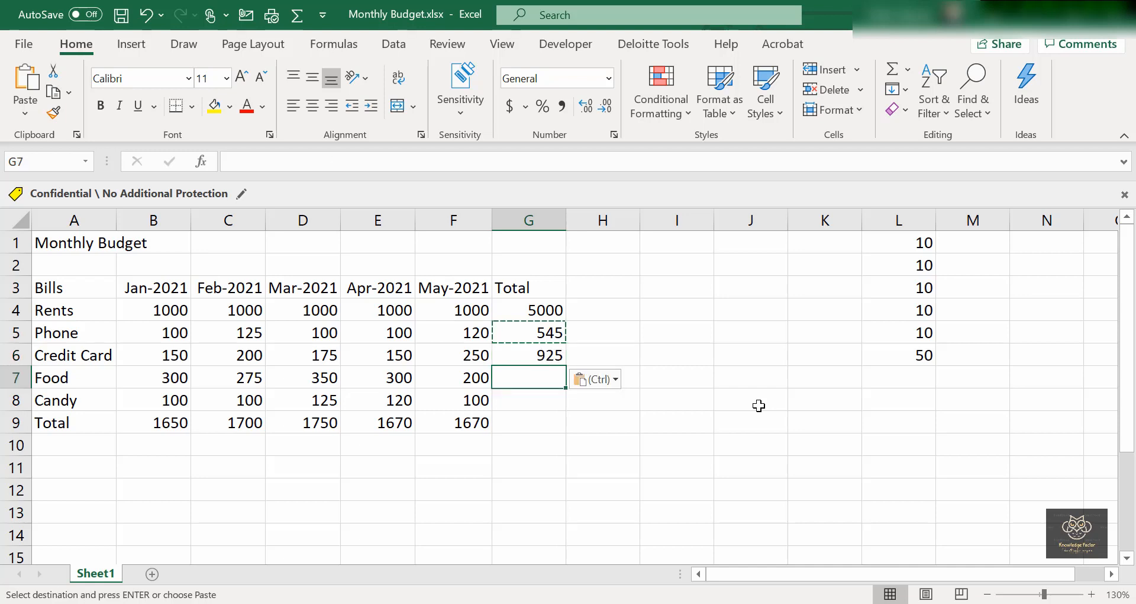
{"action": "key", "text": "ctrl+v"}
{"action": "key", "text": "Down"}
{"action": "key", "text": "ctrl+v"}
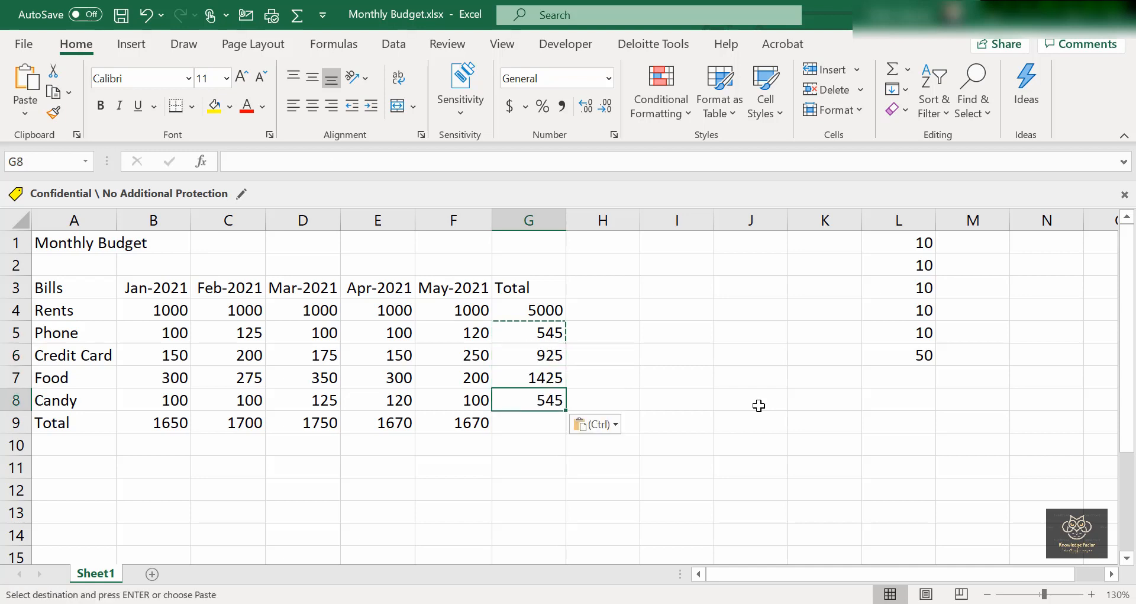
{"action": "key", "text": "Down"}
{"action": "key", "text": "ctrl+v"}
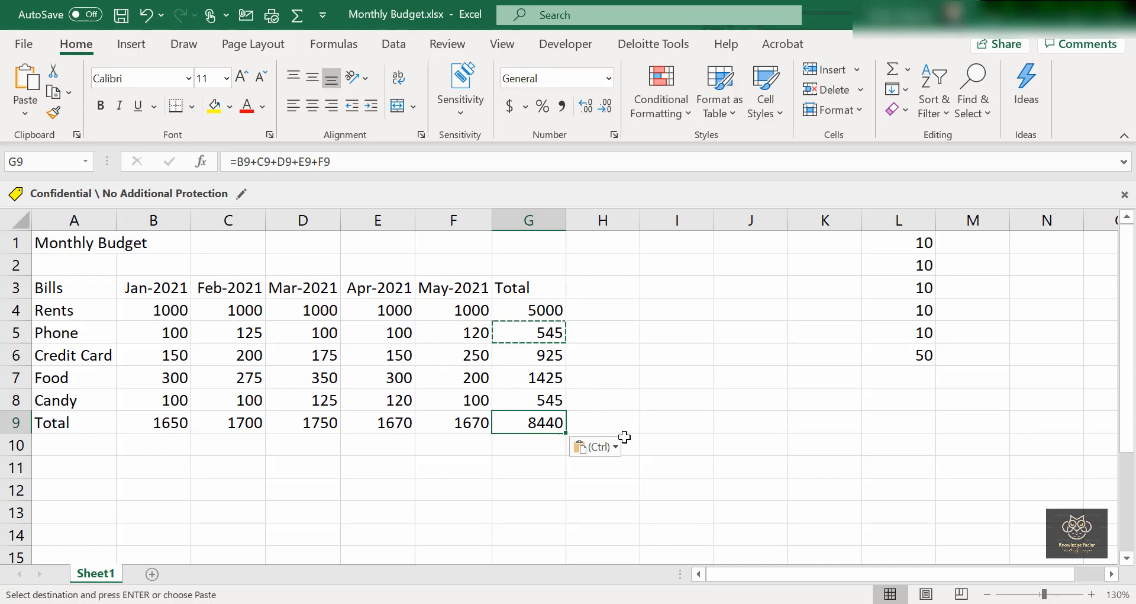
{"action": "key", "text": "Return"}
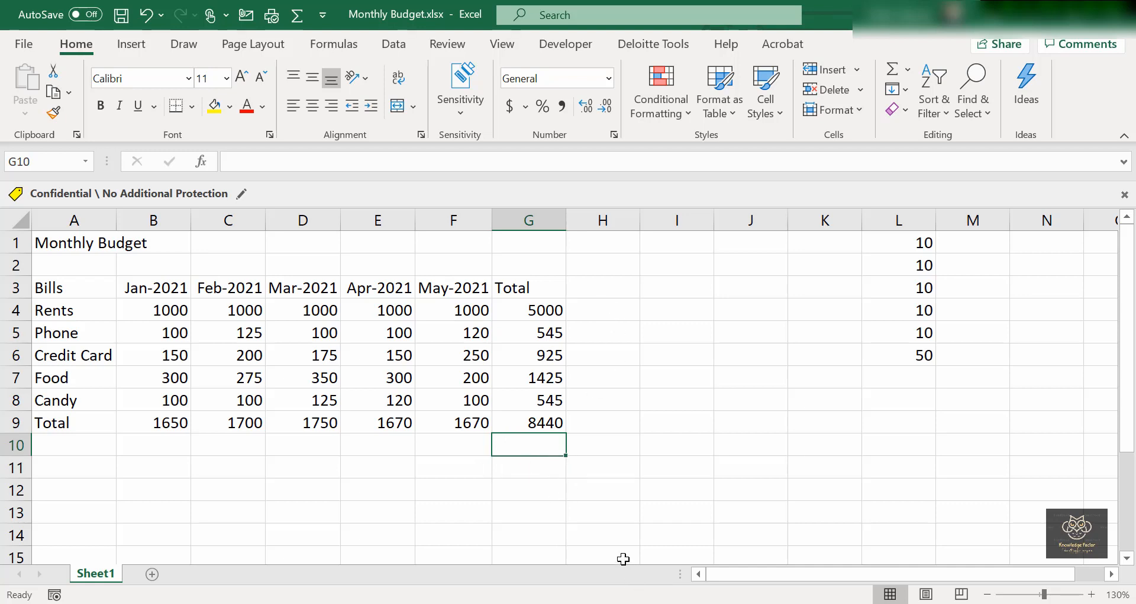
Type the heading 'Percentage' into H3 next to the Total column.
{"action": "left_click", "coordinate": [605, 285]}
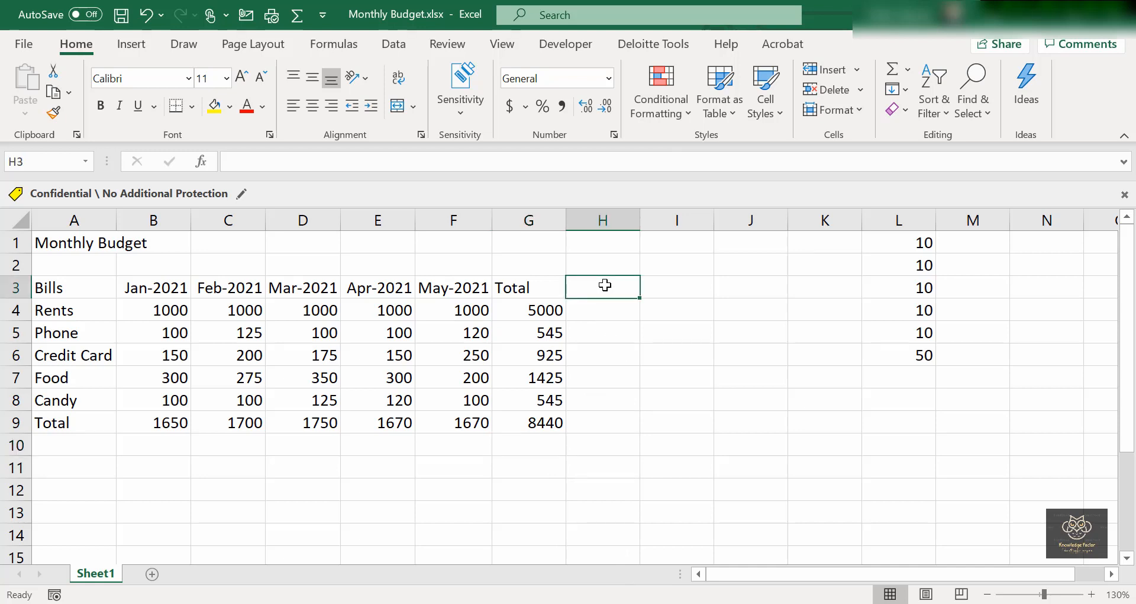
{"action": "type", "text": "Per"}
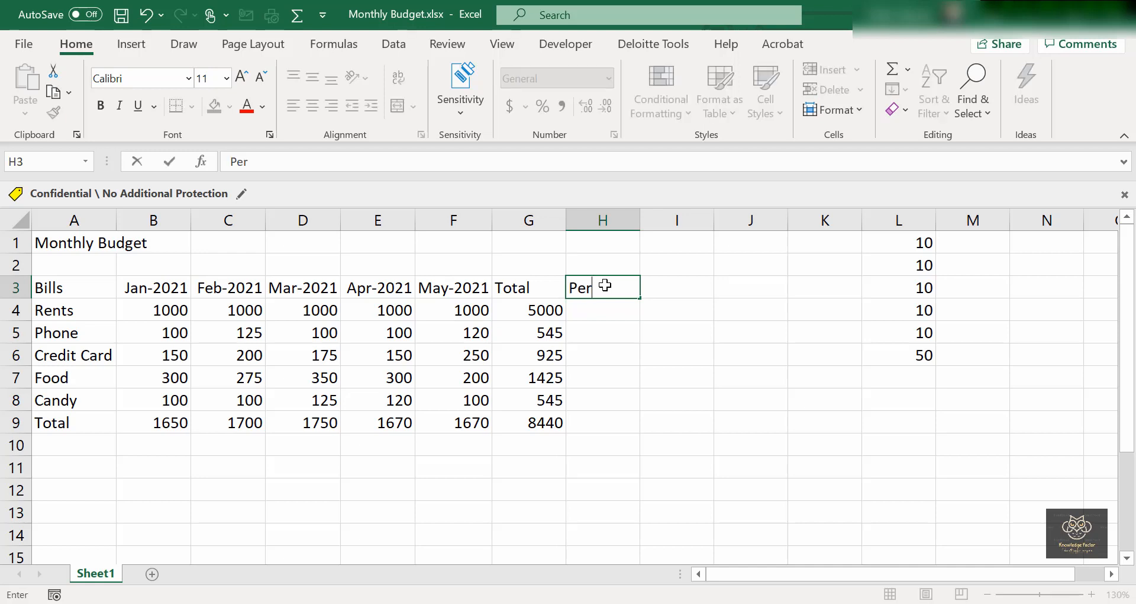
{"action": "type", "text": "centage"}
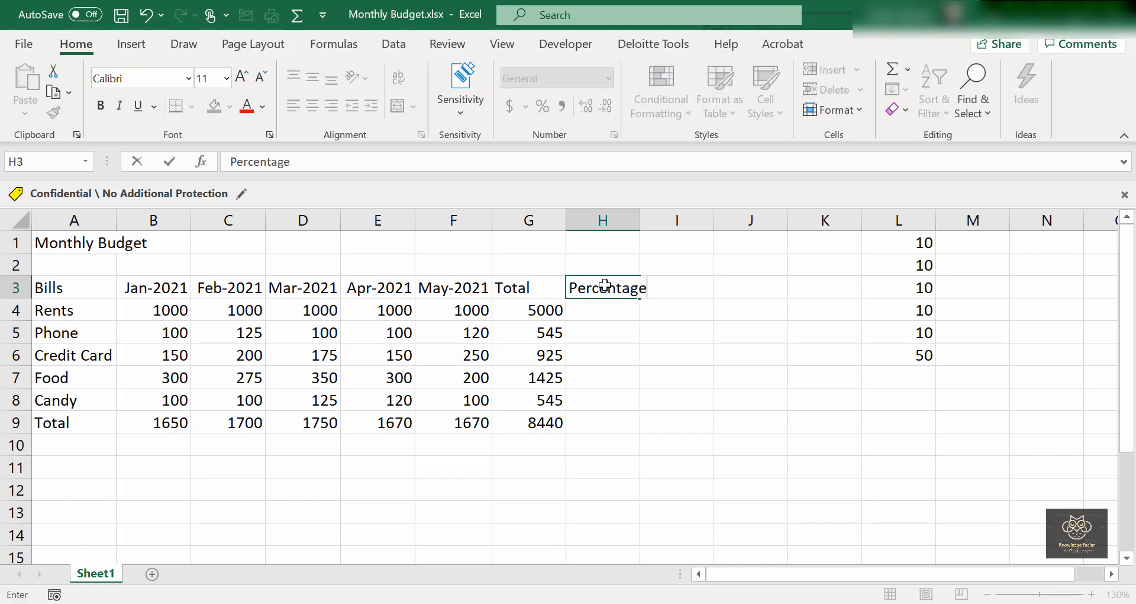
{"action": "key", "text": "ctrl+Return"}
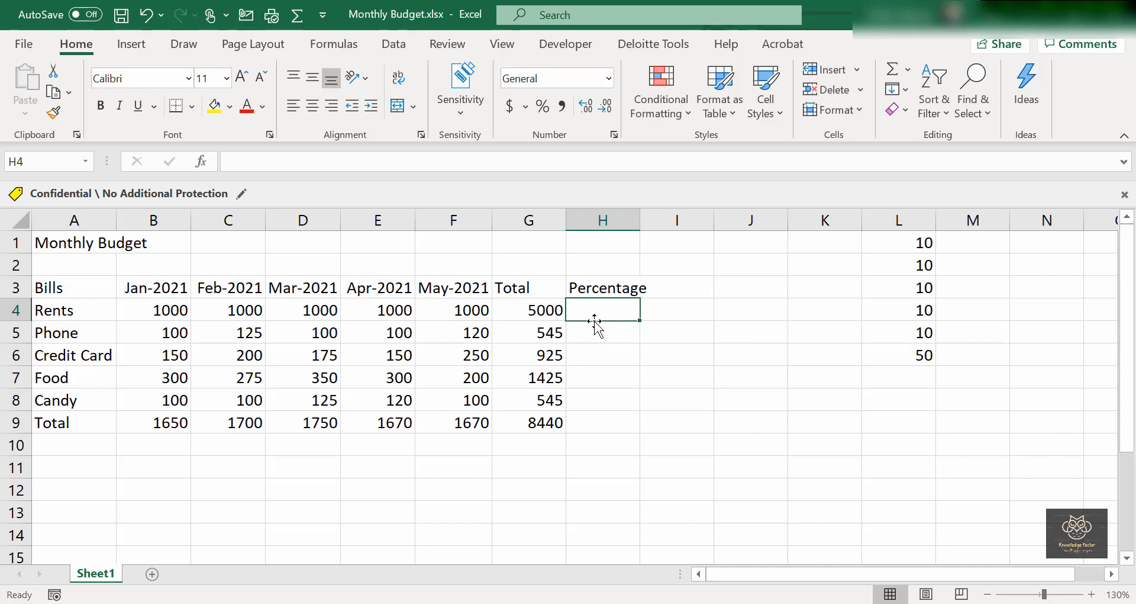
Enter =G4/G9 in H4 so it shows the Rents share, 0.59242.
{"action": "left_click", "coordinate": [544, 315]}
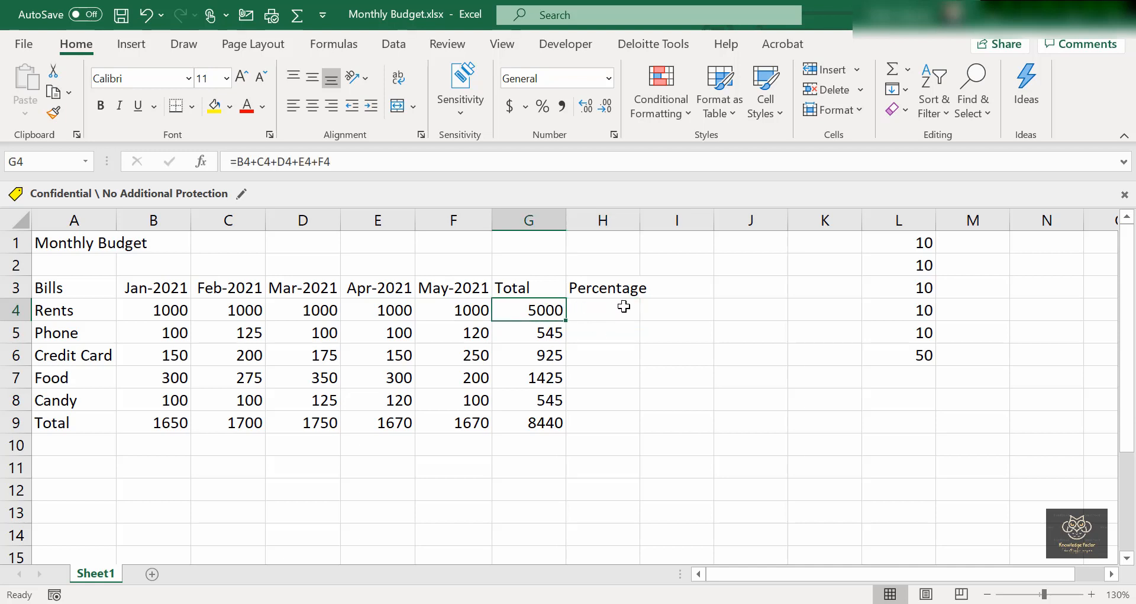
{"action": "left_click", "coordinate": [602, 306]}
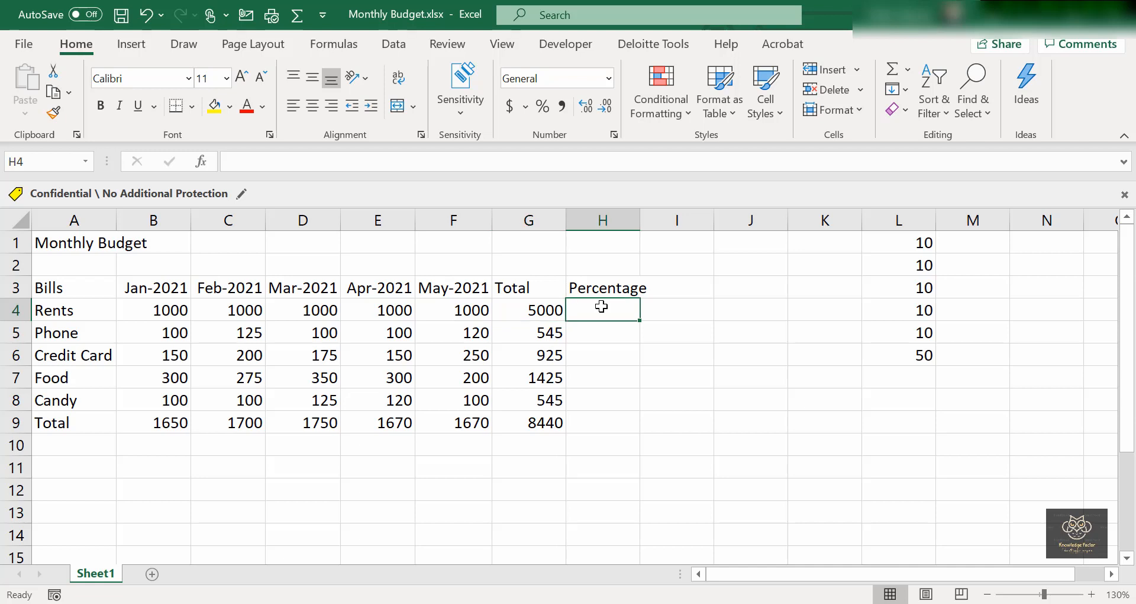
{"action": "type", "text": "="}
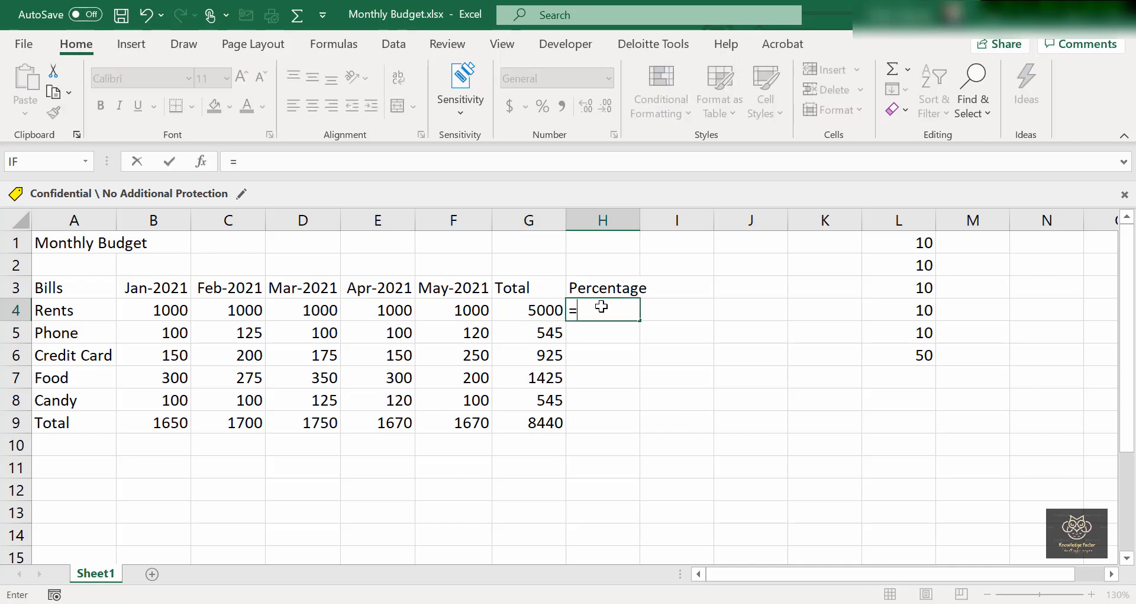
{"action": "left_click", "coordinate": [533, 310]}
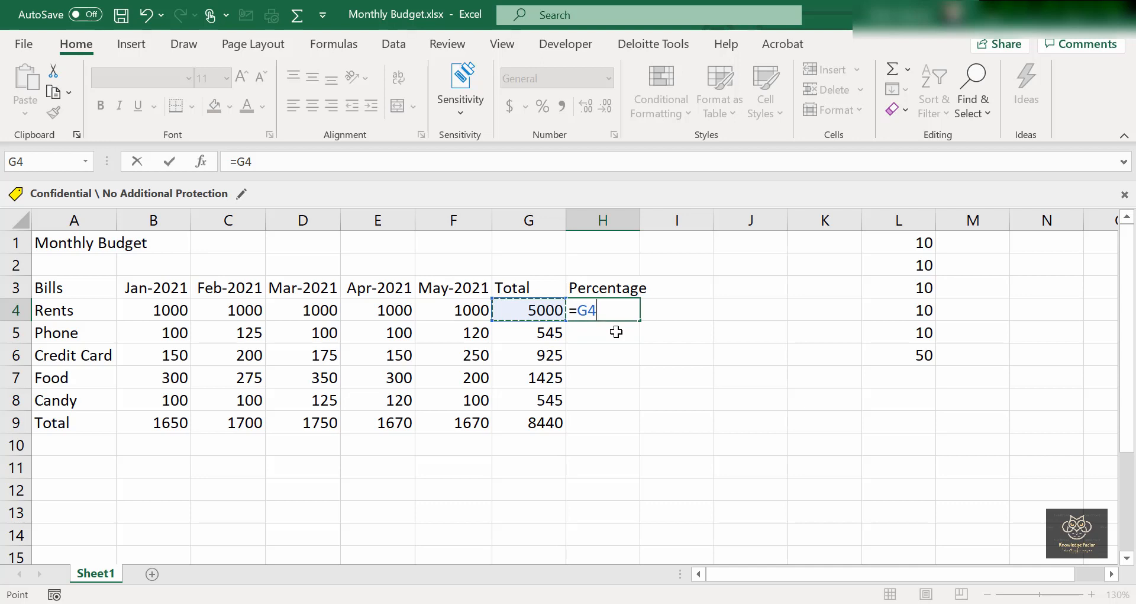
{"action": "type", "text": "/"}
{"action": "left_click", "coordinate": [545, 425]}
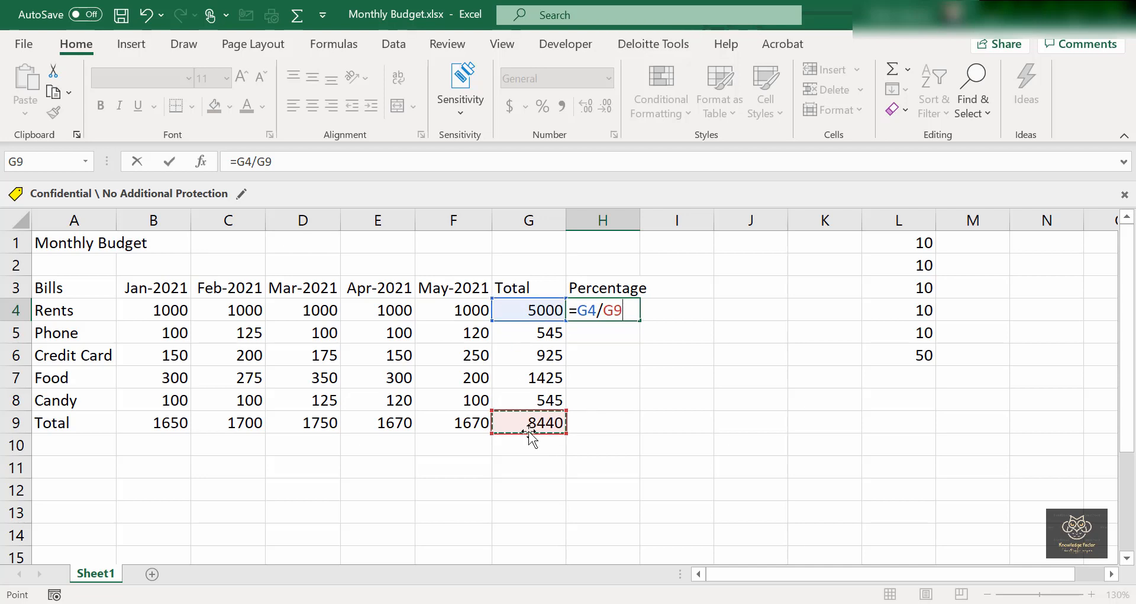
{"action": "key", "text": "Return"}
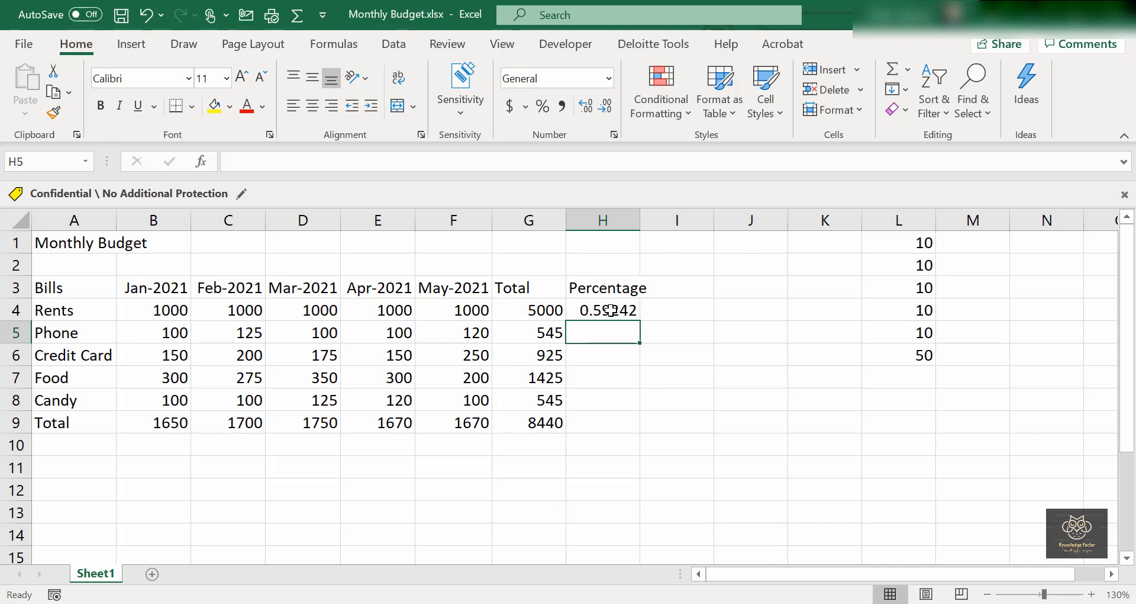
Re-check H4's =G4/G9 formula, leaving it unchanged, and copy H4.
{"action": "left_click", "coordinate": [609, 312]}
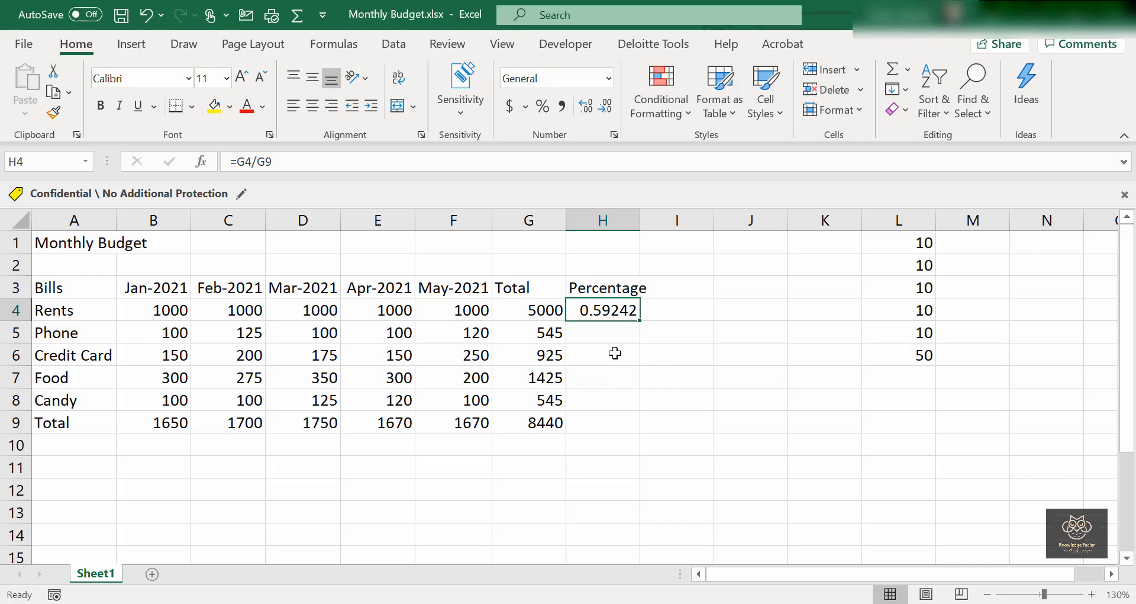
{"action": "double_click", "coordinate": [618, 310]}
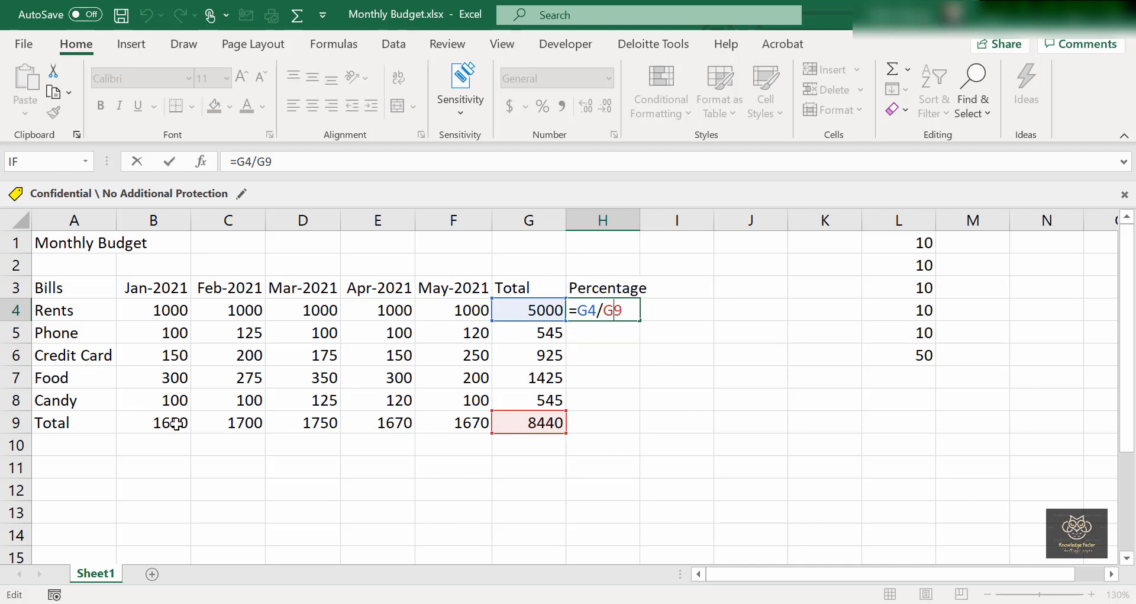
{"action": "left_click", "coordinate": [614, 366]}
{"action": "left_click", "coordinate": [601, 309]}
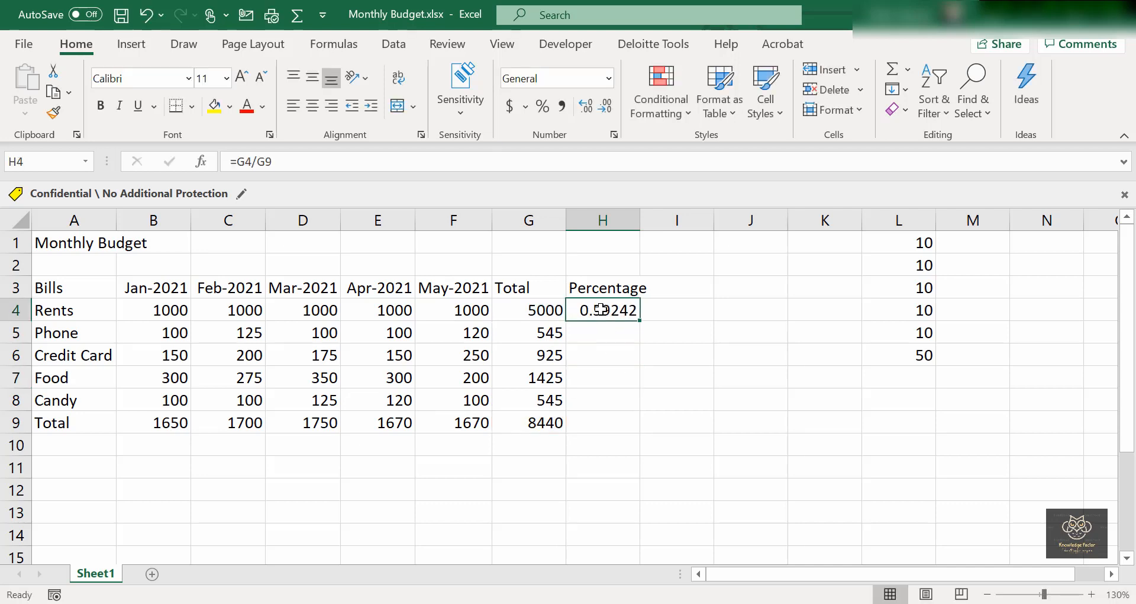
{"action": "key", "text": "ctrl+c"}
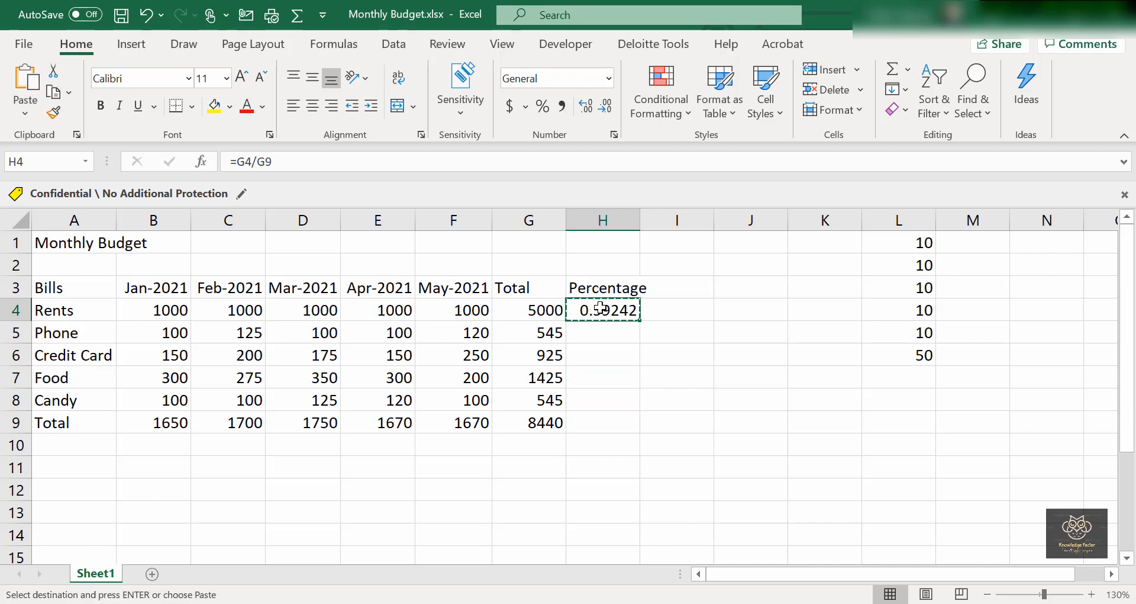
Paste the Rents percentage formula into H5, the Phone row, which shows #DIV/0!
{"action": "key", "text": "Down"}
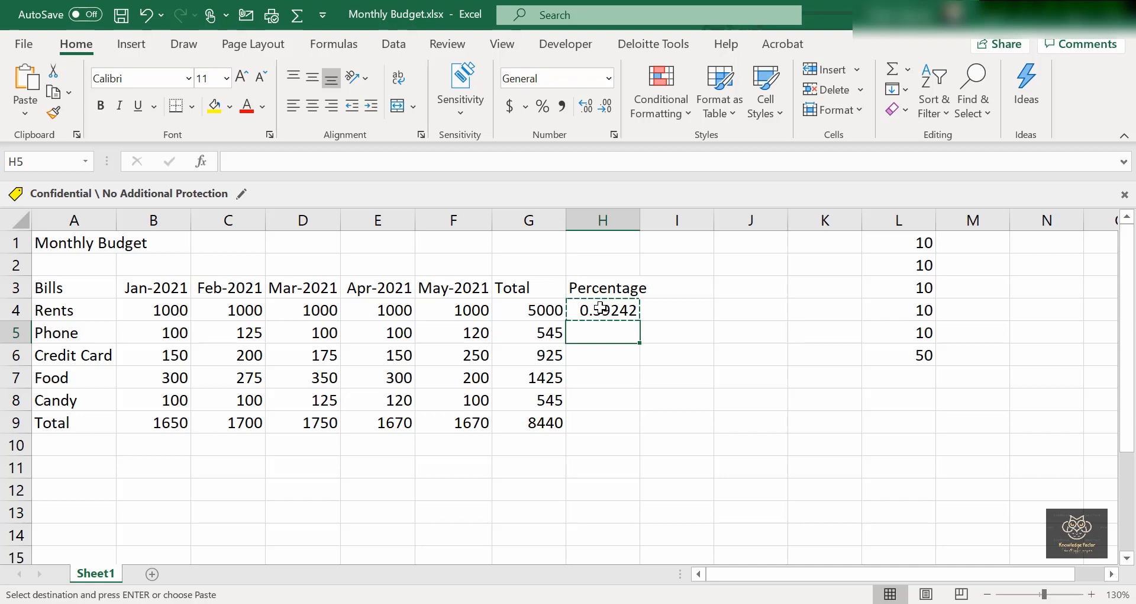
{"action": "key", "text": "ctrl+v"}
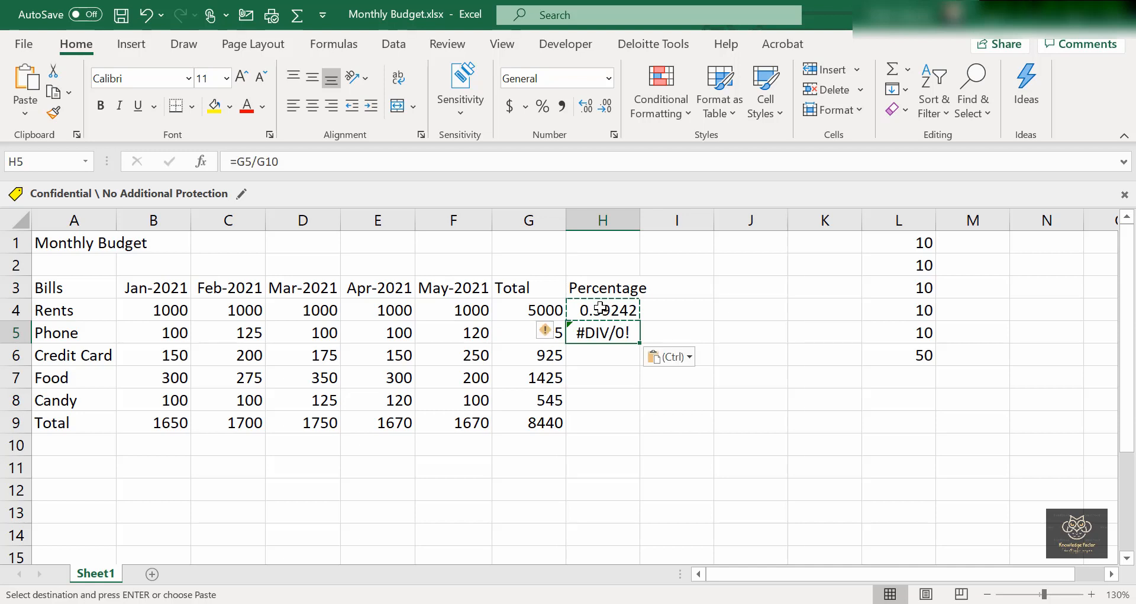
{"action": "key", "text": "Escape"}
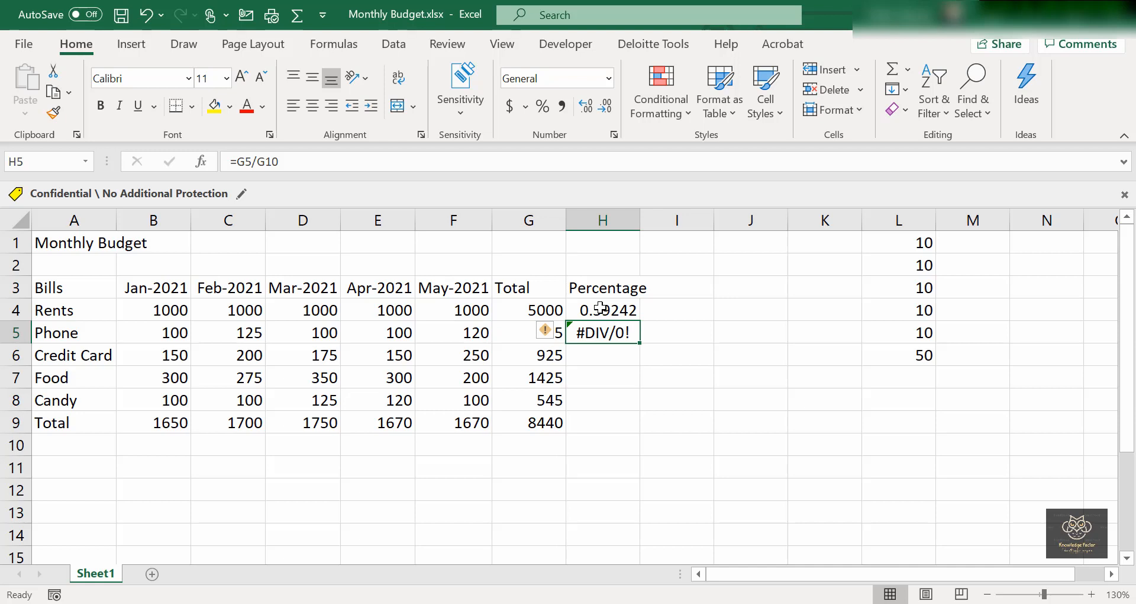
Copy H4 again and paste it into H6, the Credit Card row, also giving #DIV/0!
{"action": "key", "text": "Down"}
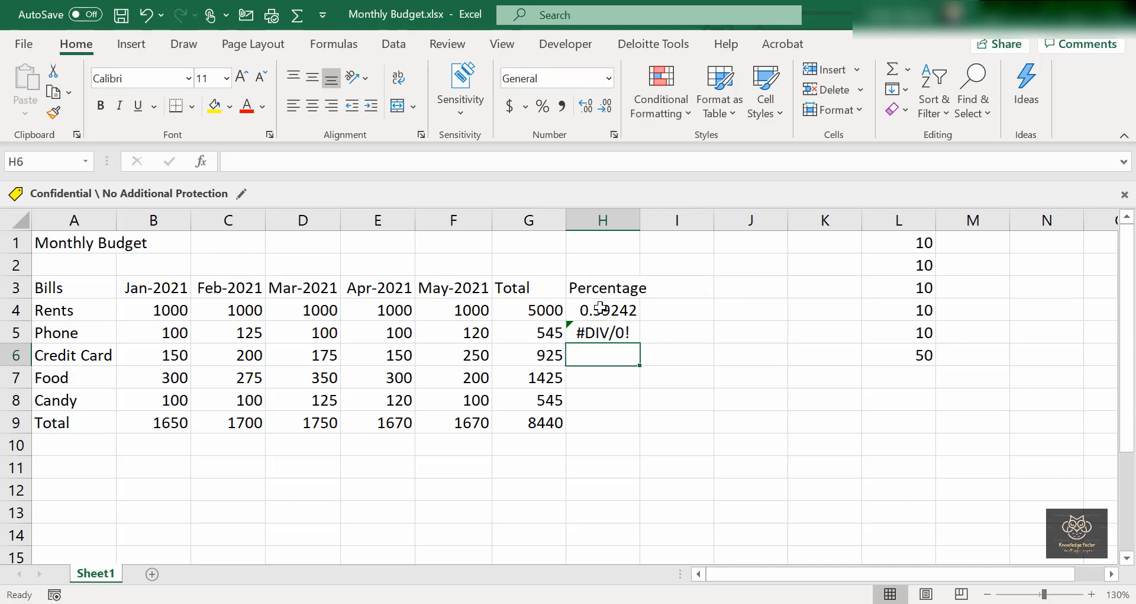
{"action": "key", "text": "Up"}
{"action": "key", "text": "Up"}
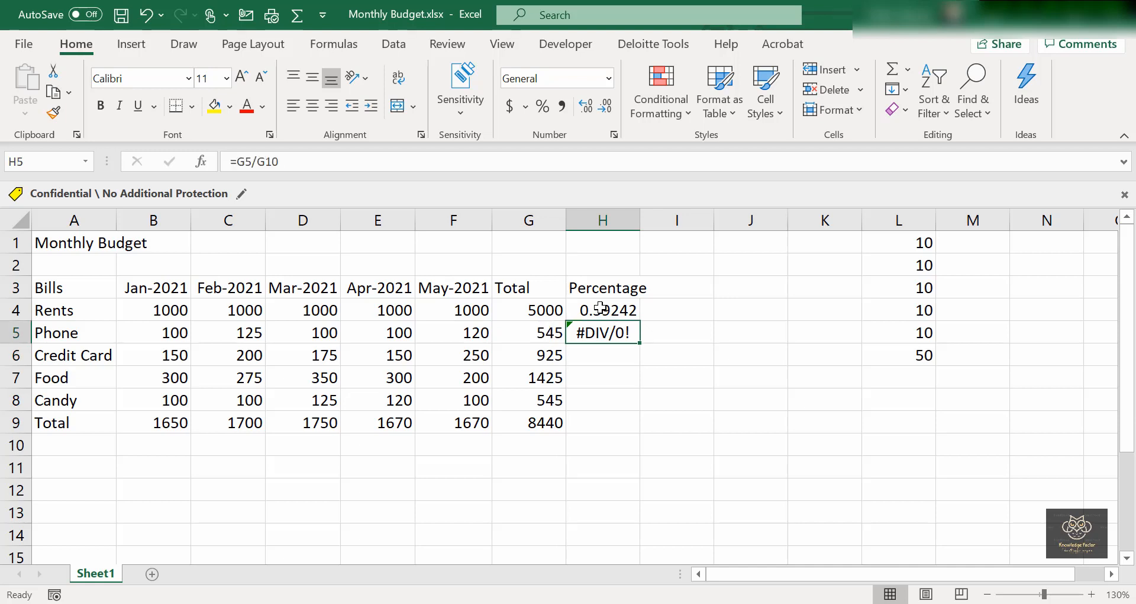
{"action": "key", "text": "ctrl+c"}
{"action": "key", "text": "Down"}
{"action": "key", "text": "Down"}
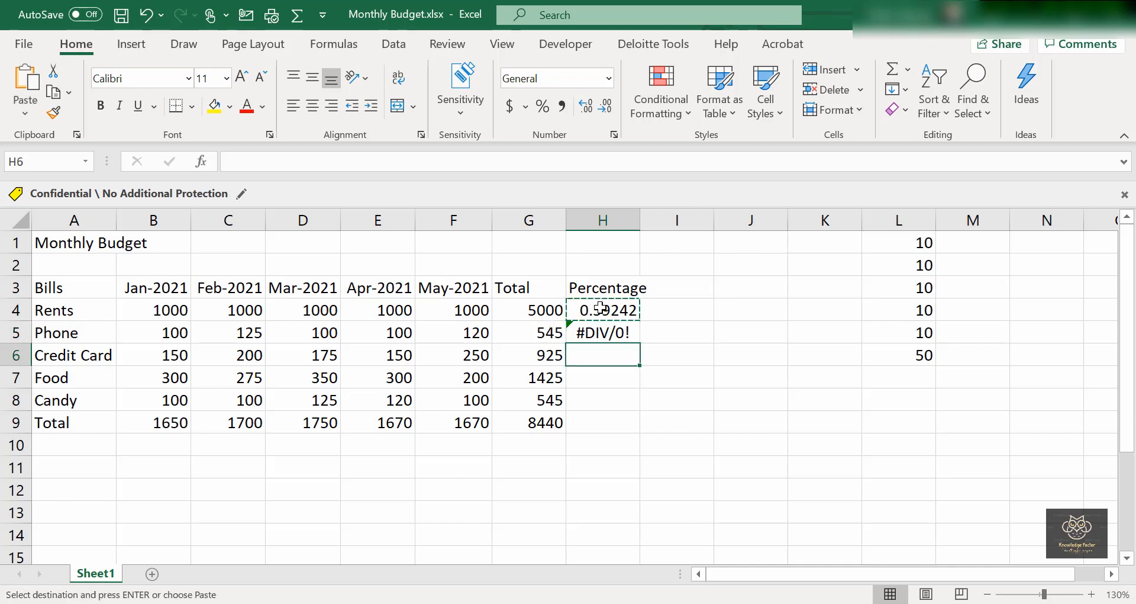
{"action": "key", "text": "ctrl+v"}
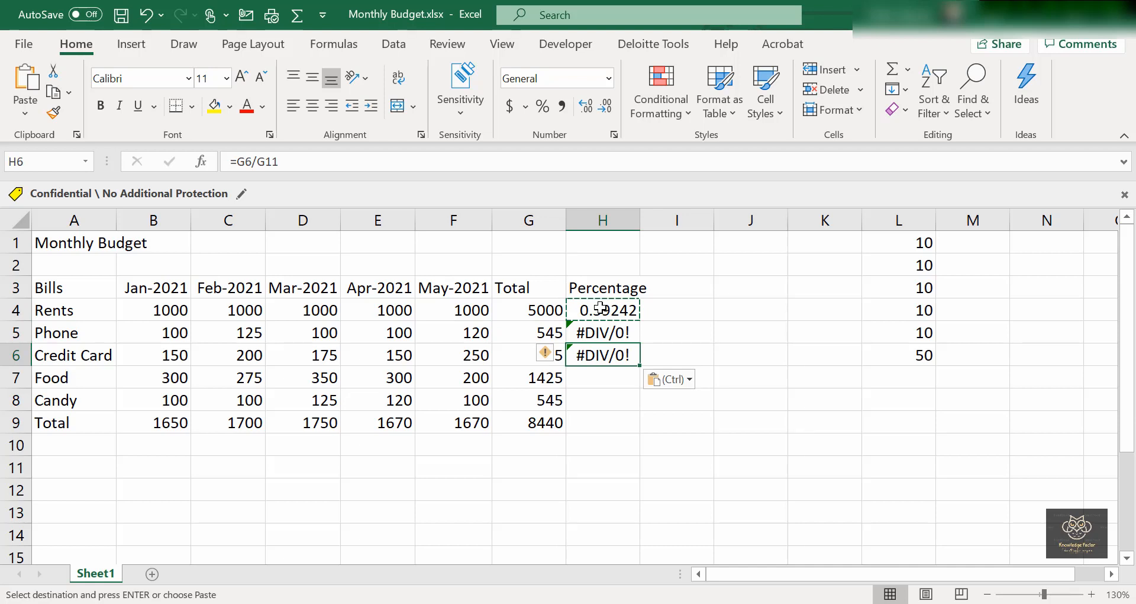
{"action": "key", "text": "Escape"}
{"action": "key", "text": "Down"}
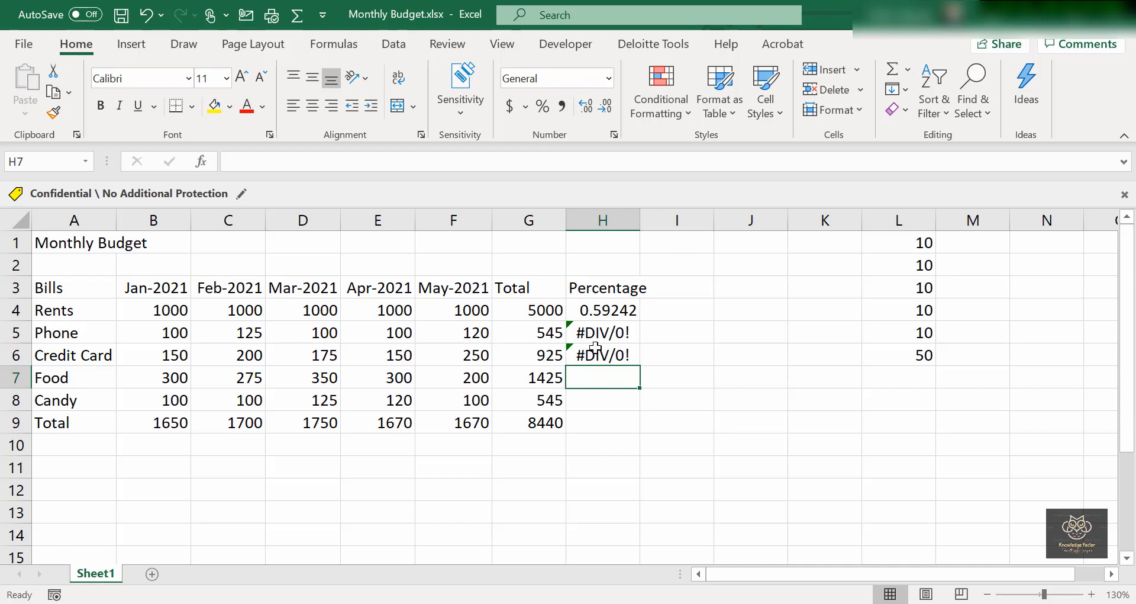
Inspect the G4 and H4 formulas, showing H4 divides G4 by G9.
{"action": "left_click", "coordinate": [606, 309]}
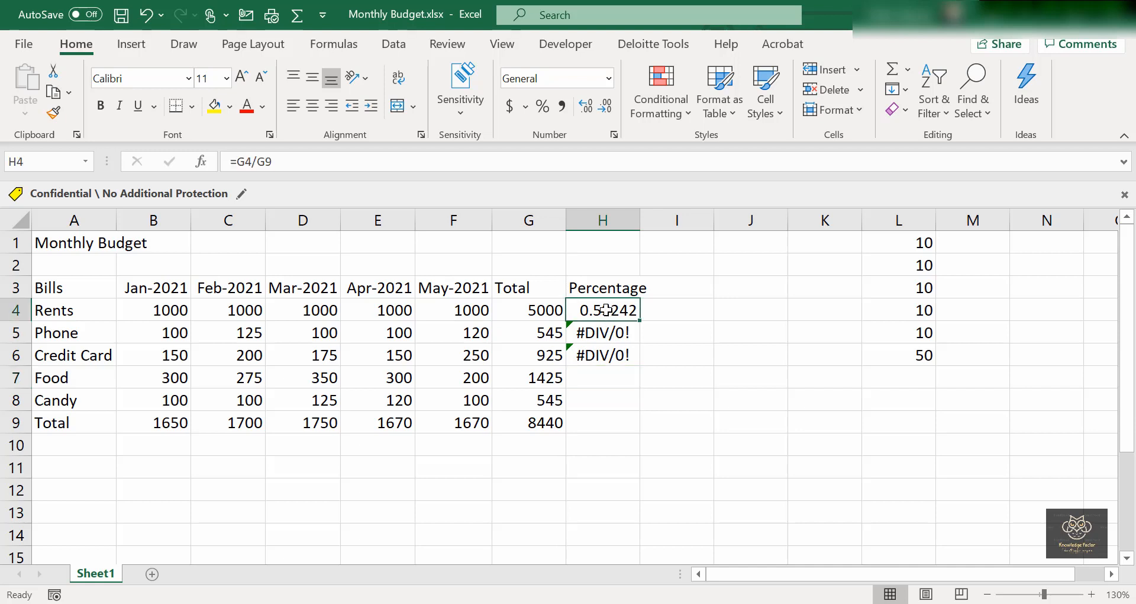
{"action": "left_click", "coordinate": [554, 311]}
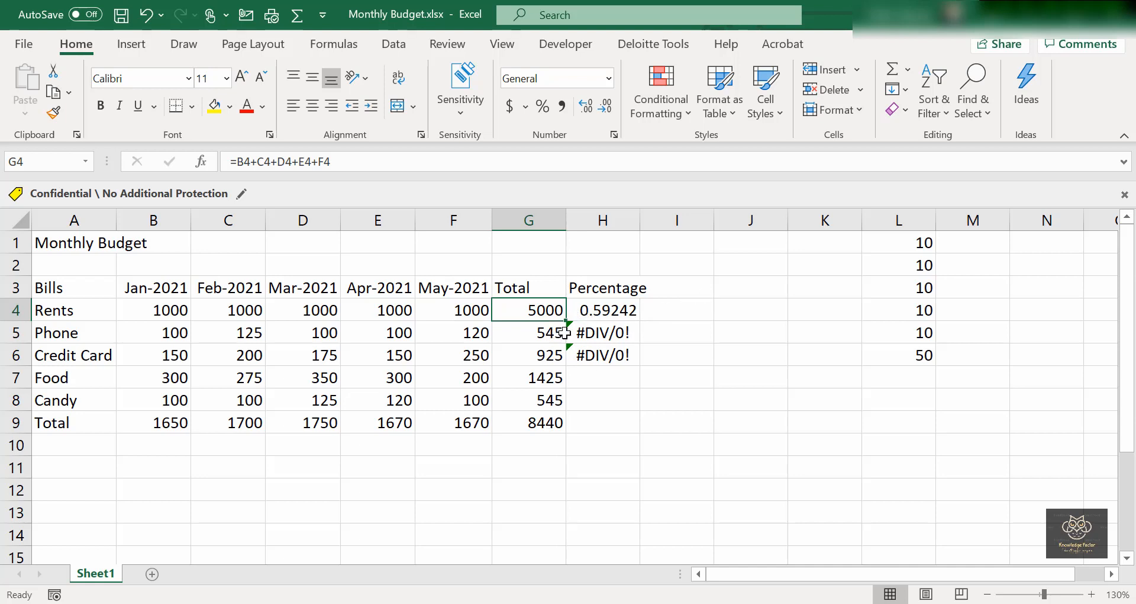
{"action": "double_click", "coordinate": [597, 310]}
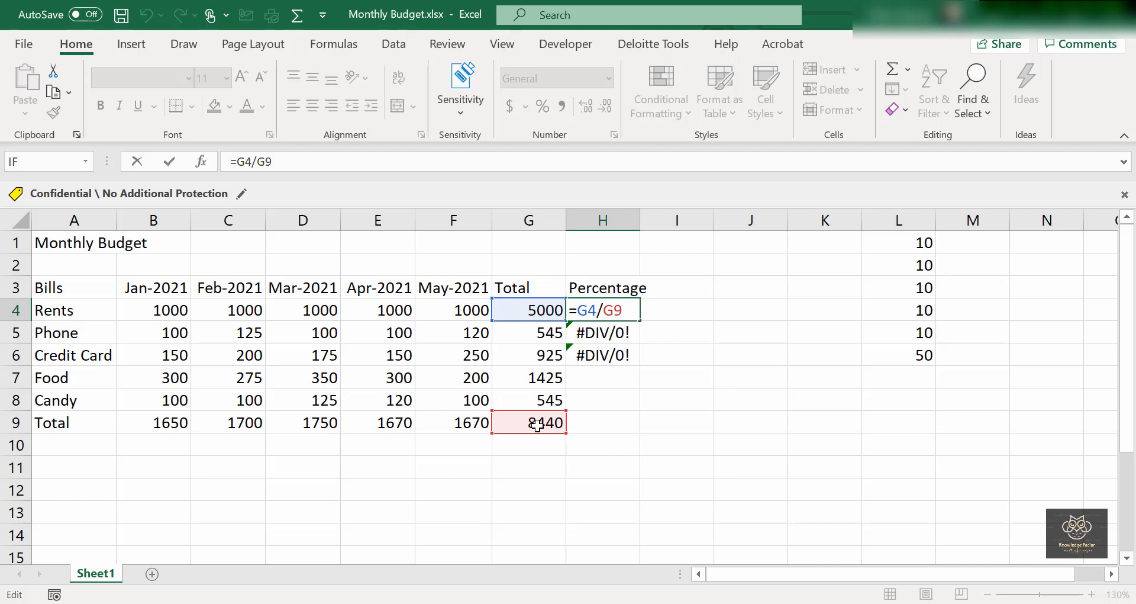
{"action": "key", "text": "Return"}
Reveal H5 and H6 dividing by G10 and G11, then reopen H4's formula for editing.
{"action": "double_click", "coordinate": [610, 335]}
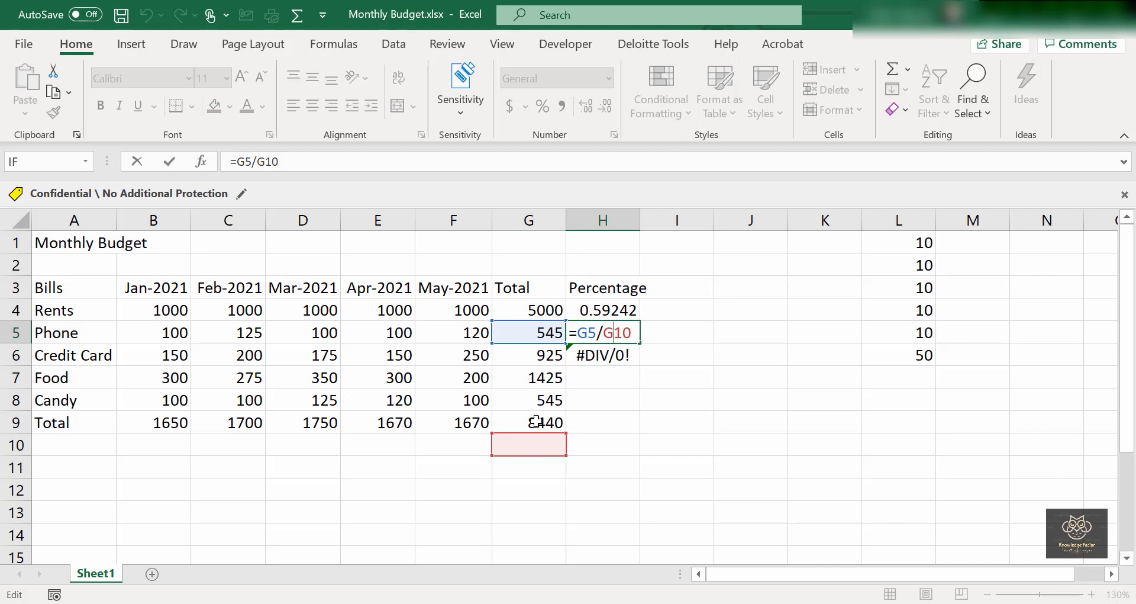
{"action": "left_click", "coordinate": [609, 354]}
{"action": "double_click", "coordinate": [607, 356]}
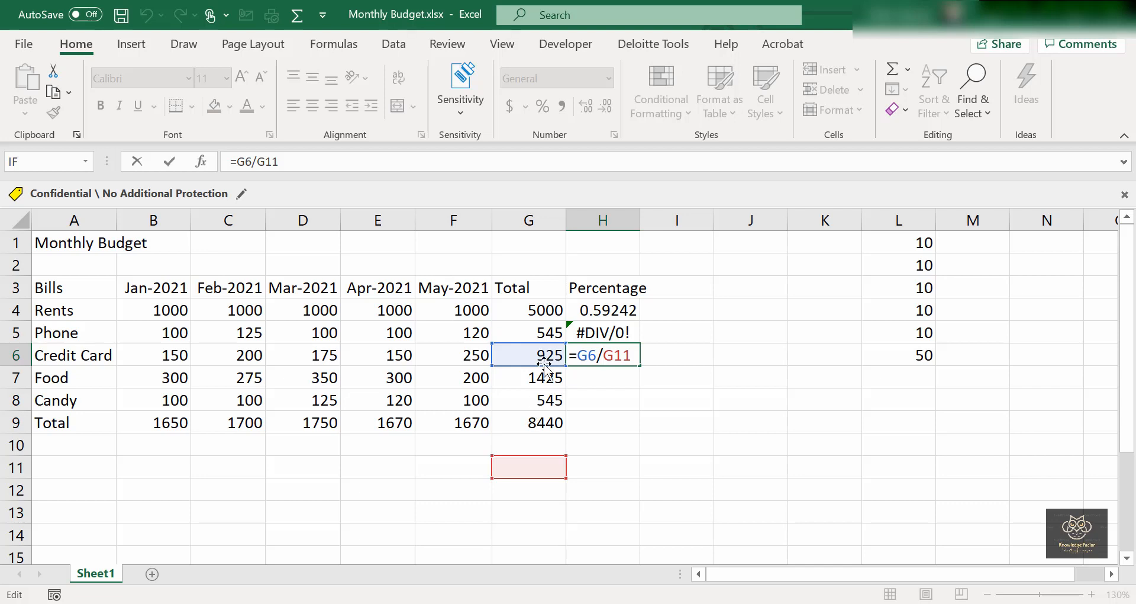
{"action": "key", "text": "Return"}
{"action": "left_click", "coordinate": [608, 307]}
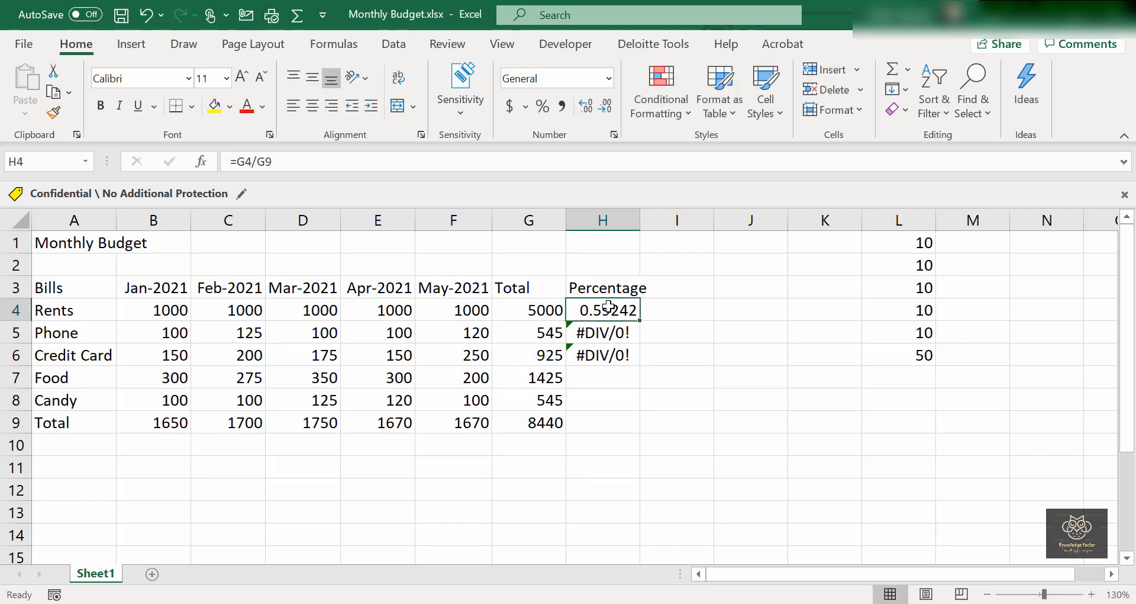
{"action": "double_click", "coordinate": [608, 307]}
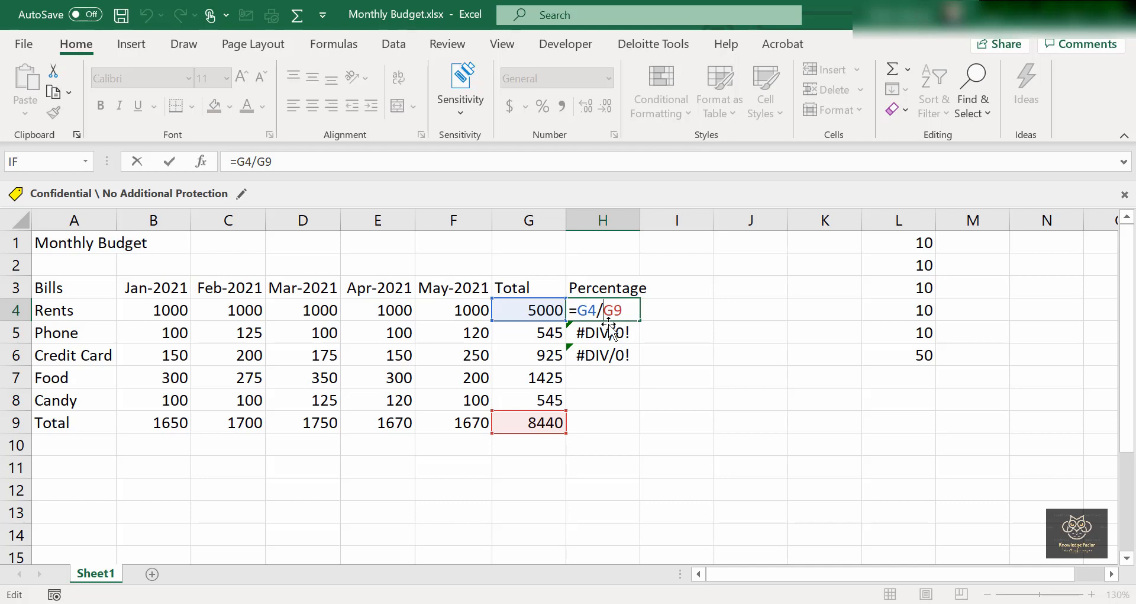
Change H4's divisor to the absolute $G$9, giving =G4/$G$9 with 0.59242.
{"action": "type", "text": "&"}
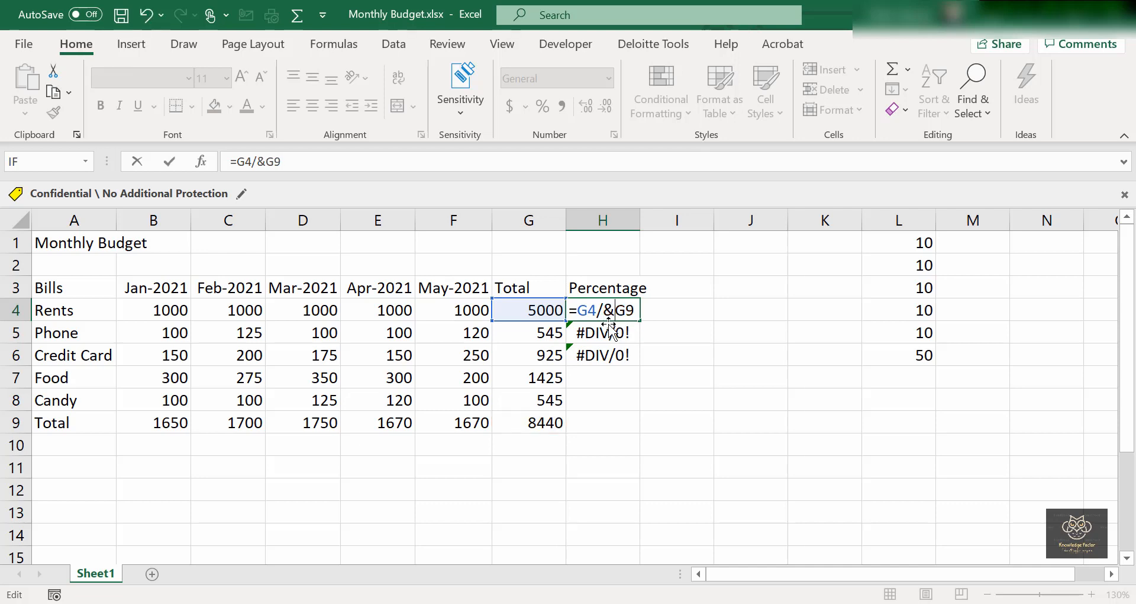
{"action": "key", "text": "BackSpace"}
{"action": "type", "text": "$G"}
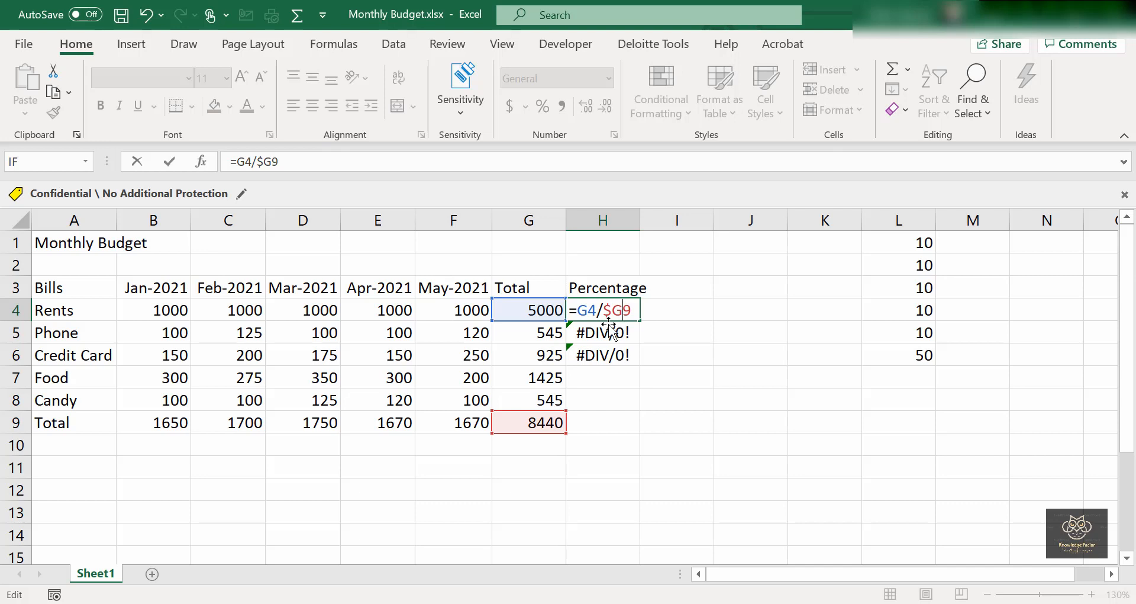
{"action": "type", "text": "$"}
{"action": "key", "text": "Return"}
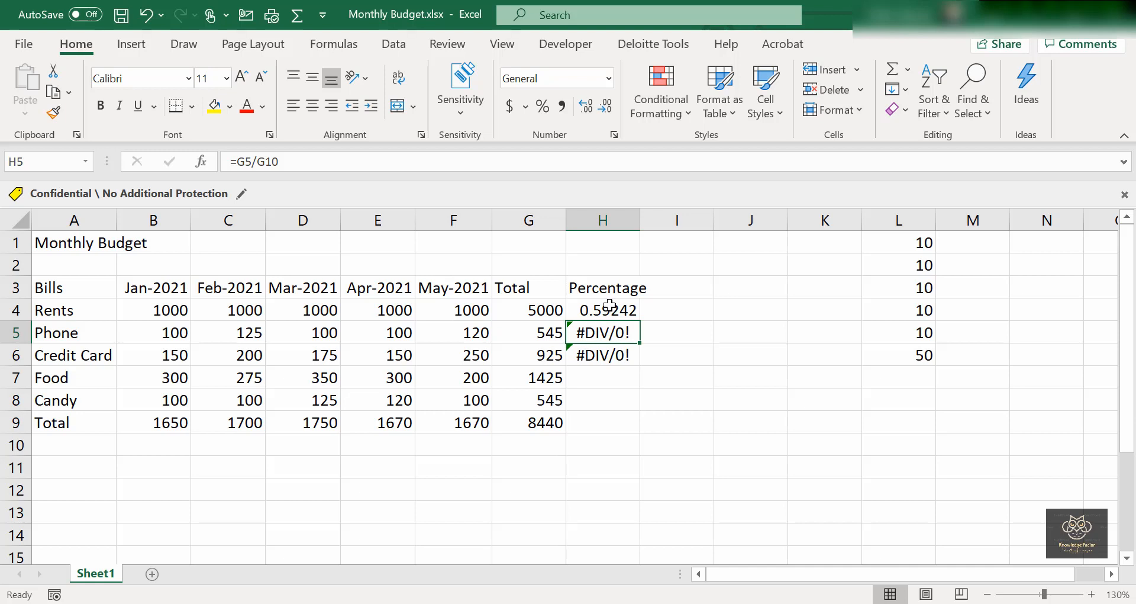
Copy the anchored H4 formula into H5, H6 and H7 (0.06457, 0.1096, 0.16884).
{"action": "left_click", "coordinate": [610, 308]}
{"action": "key", "text": "ctrl+c"}
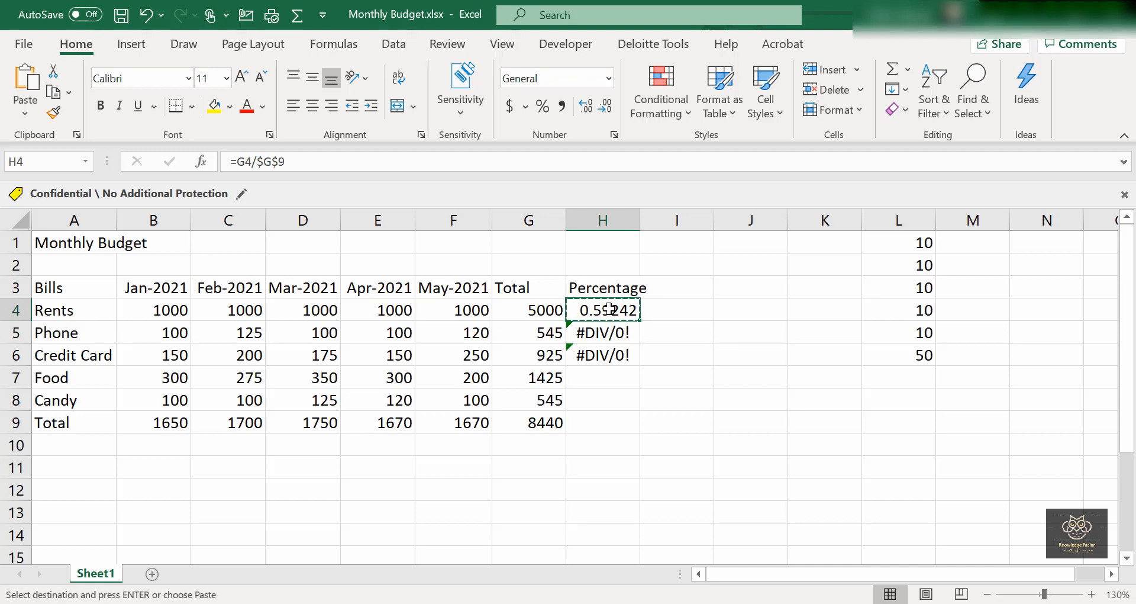
{"action": "key", "text": "Down"}
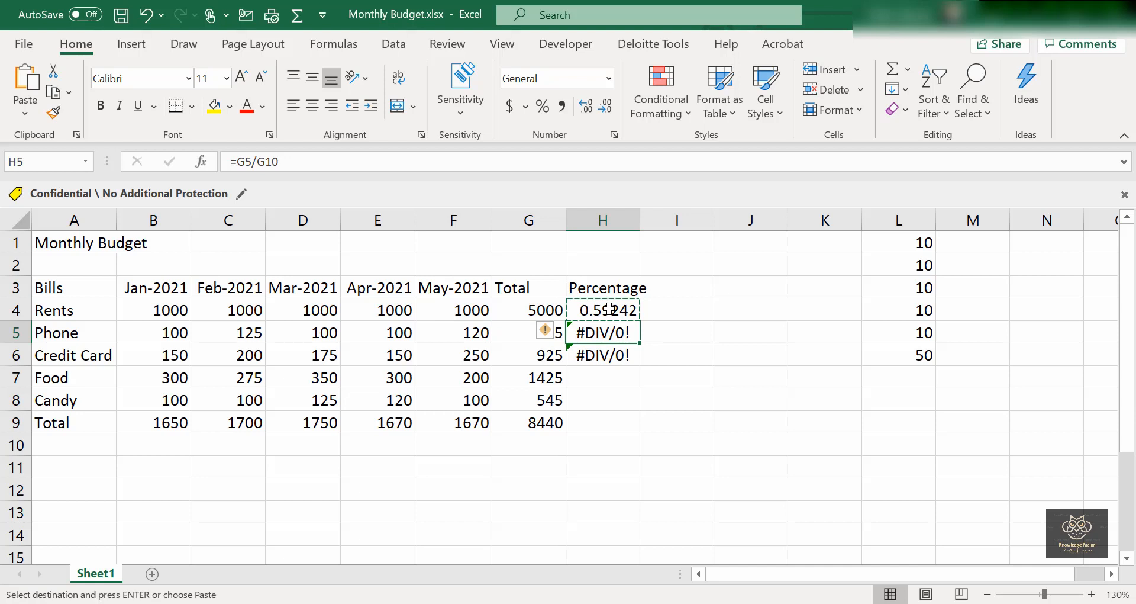
{"action": "key", "text": "ctrl+v"}
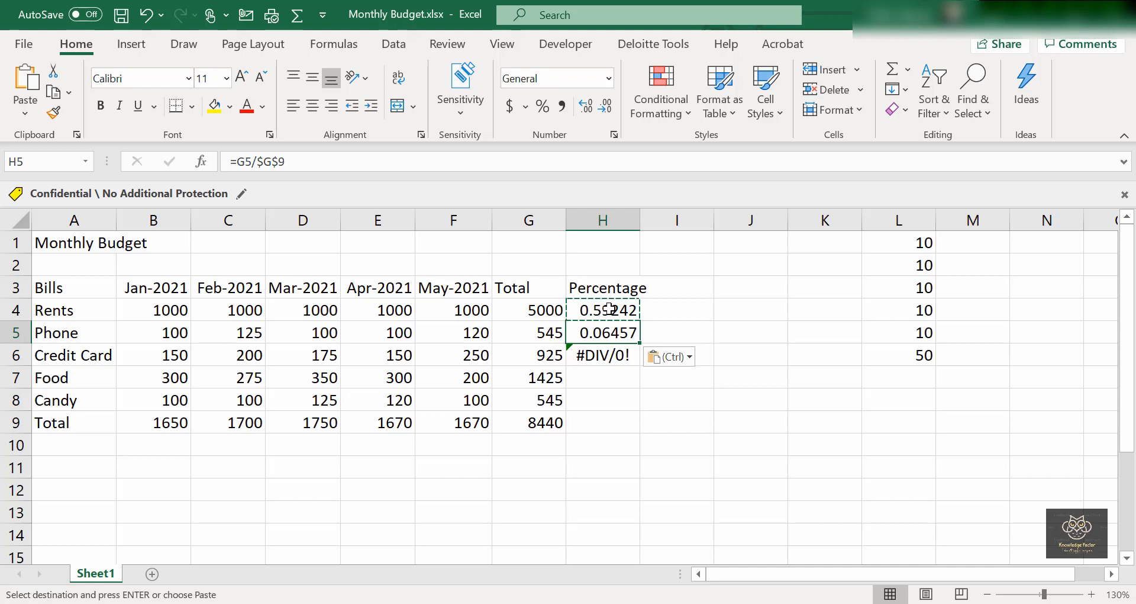
{"action": "key", "text": "Down"}
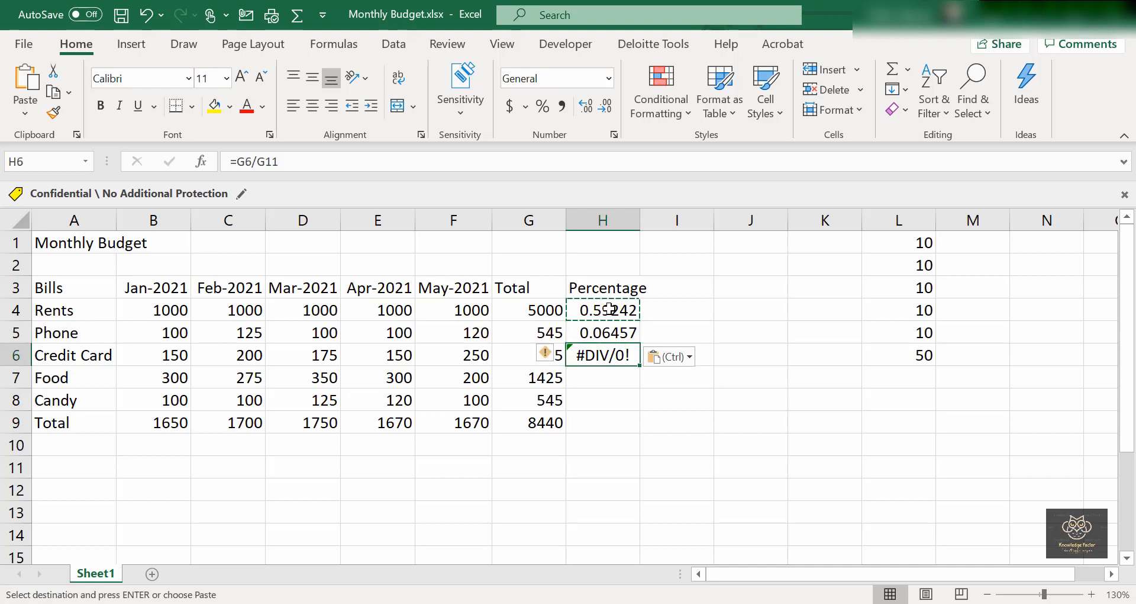
{"action": "key", "text": "ctrl+v"}
{"action": "key", "text": "Down"}
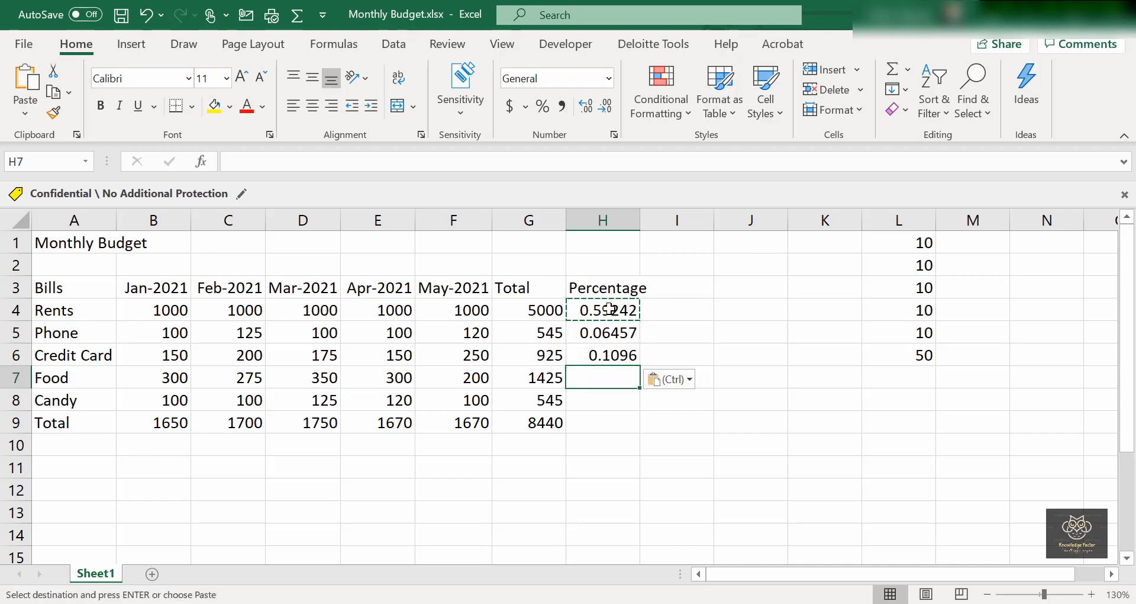
{"action": "key", "text": "ctrl+v"}
Fill H8 and H9 (0.06457 and 1), then paste a test copy into K5 showing 0.
{"action": "key", "text": "Down"}
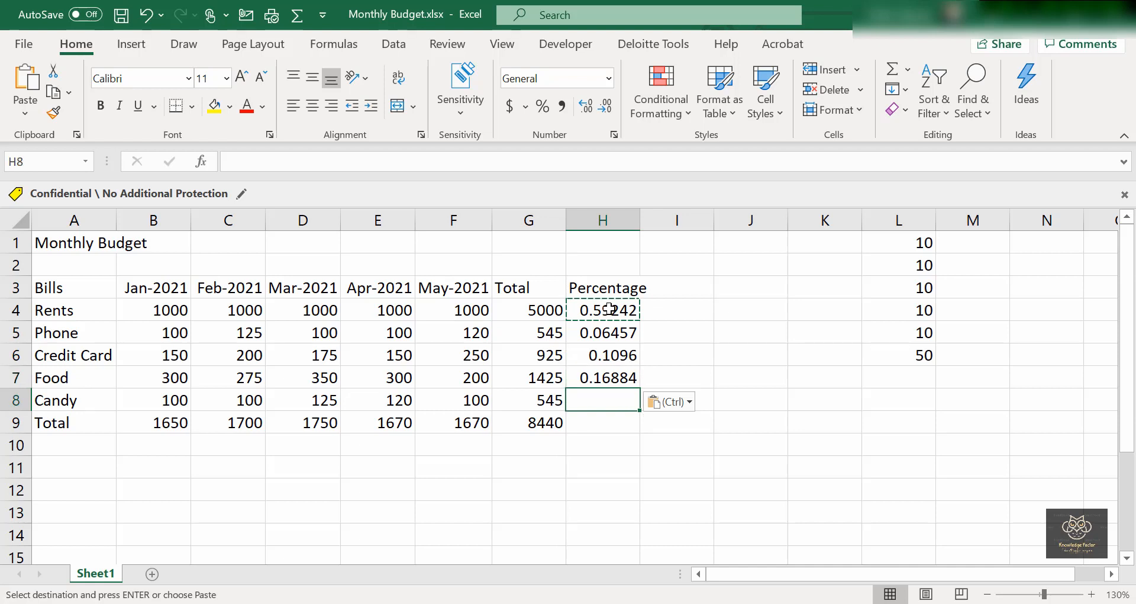
{"action": "key", "text": "ctrl+v"}
{"action": "key", "text": "Down"}
{"action": "key", "text": "ctrl+v"}
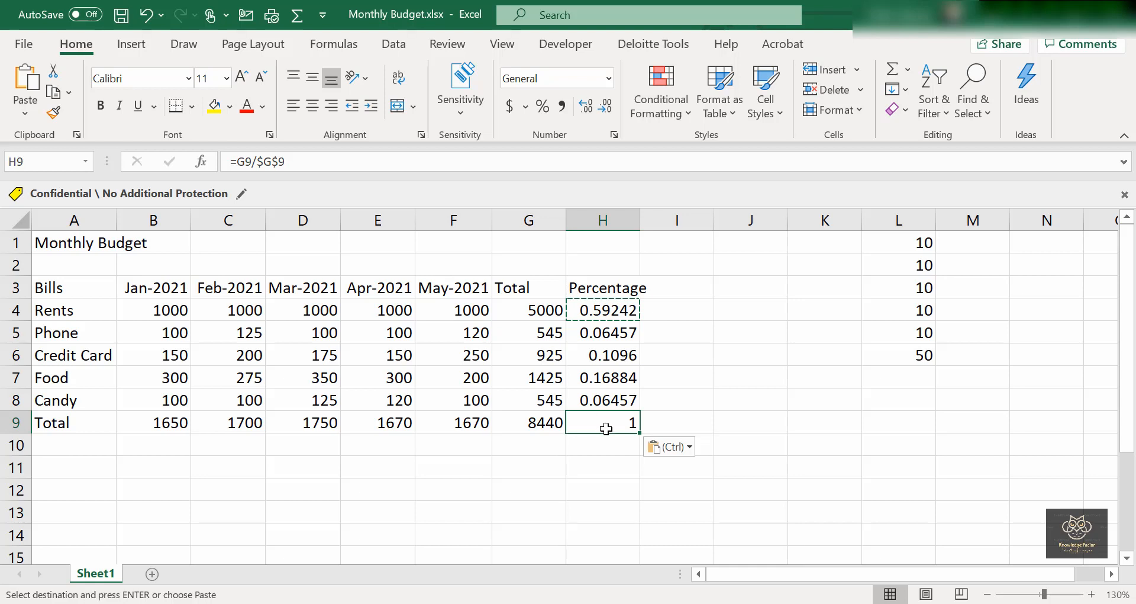
{"action": "left_click", "coordinate": [830, 324]}
{"action": "key", "text": "ctrl+v"}
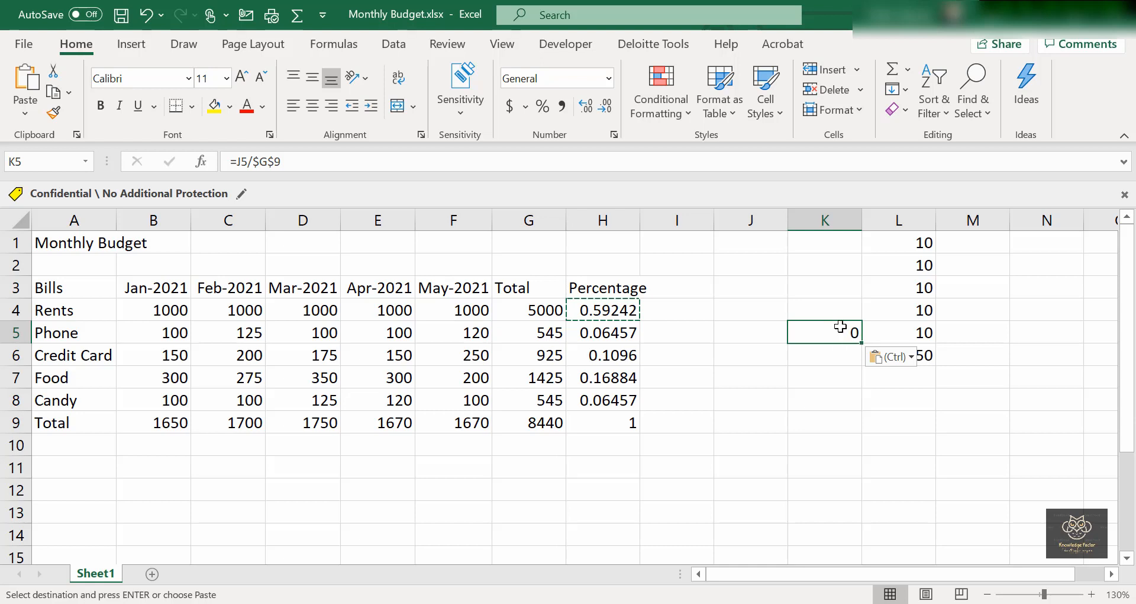
{"action": "double_click", "coordinate": [840, 333]}
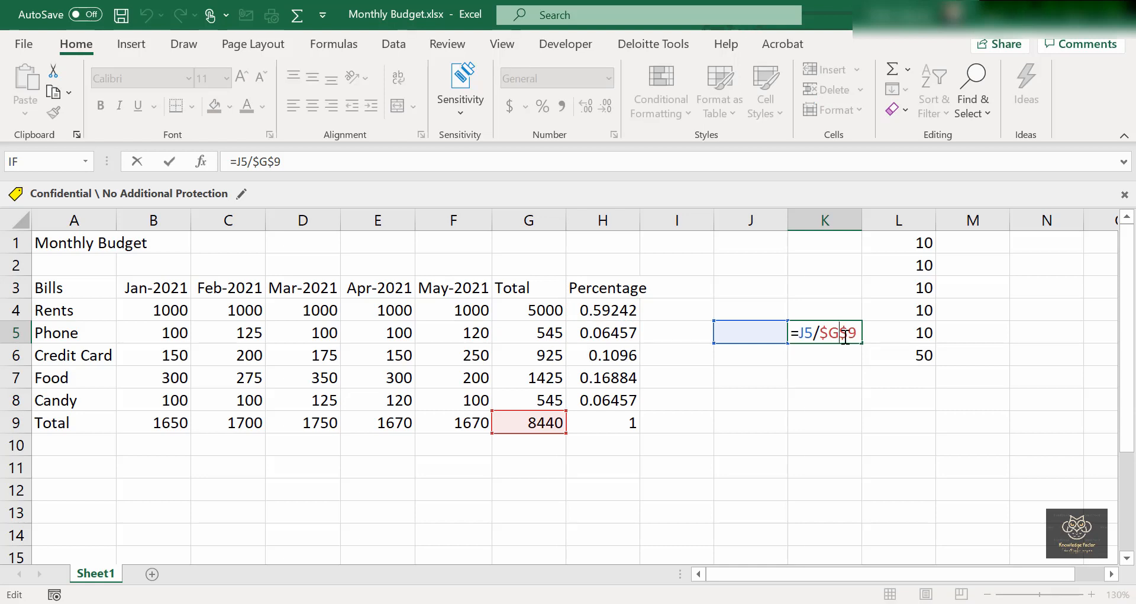
{"action": "key", "text": "Return"}
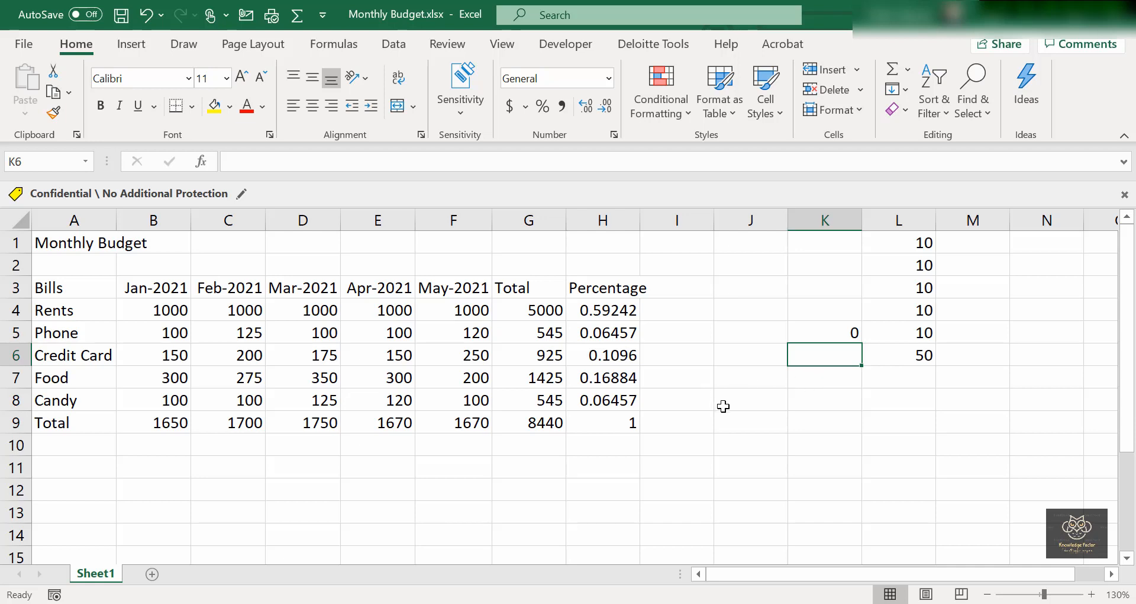
Clear the scratch range J1:N9, including the K5 test formula, and select H9.
{"action": "left_click_drag", "start_coordinate": [763, 424], "coordinate": [1028, 244]}
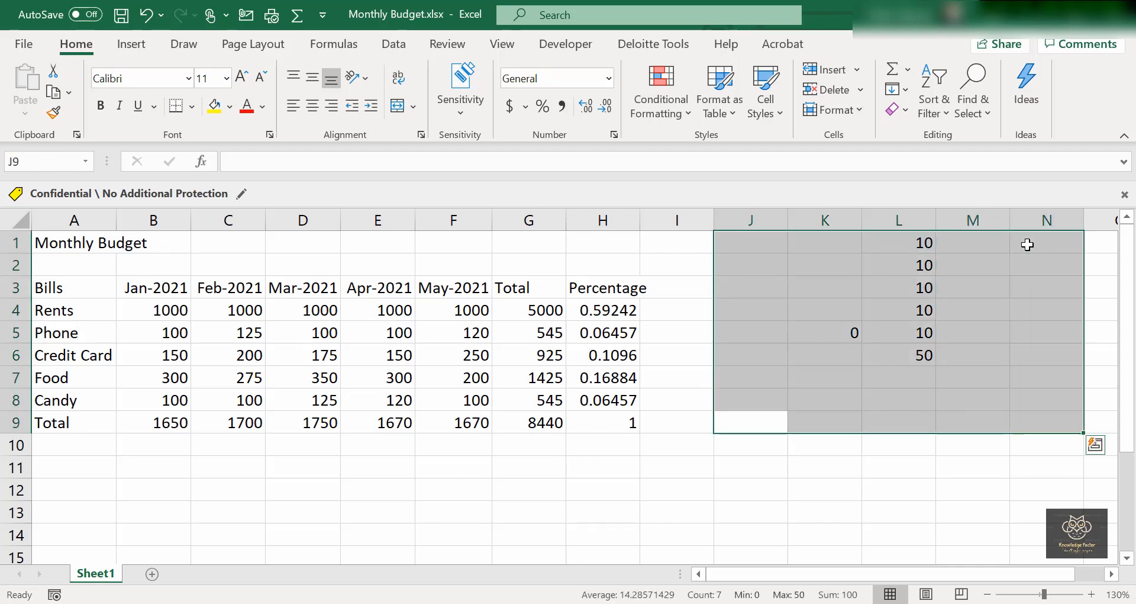
{"action": "key", "text": "Delete"}
{"action": "left_click", "coordinate": [627, 430]}
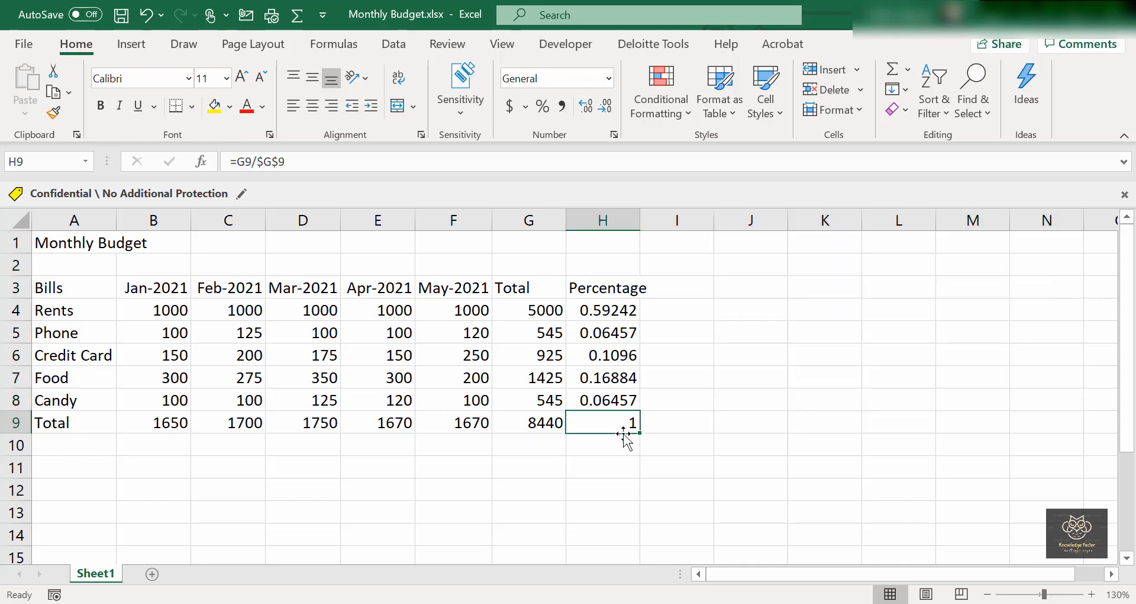